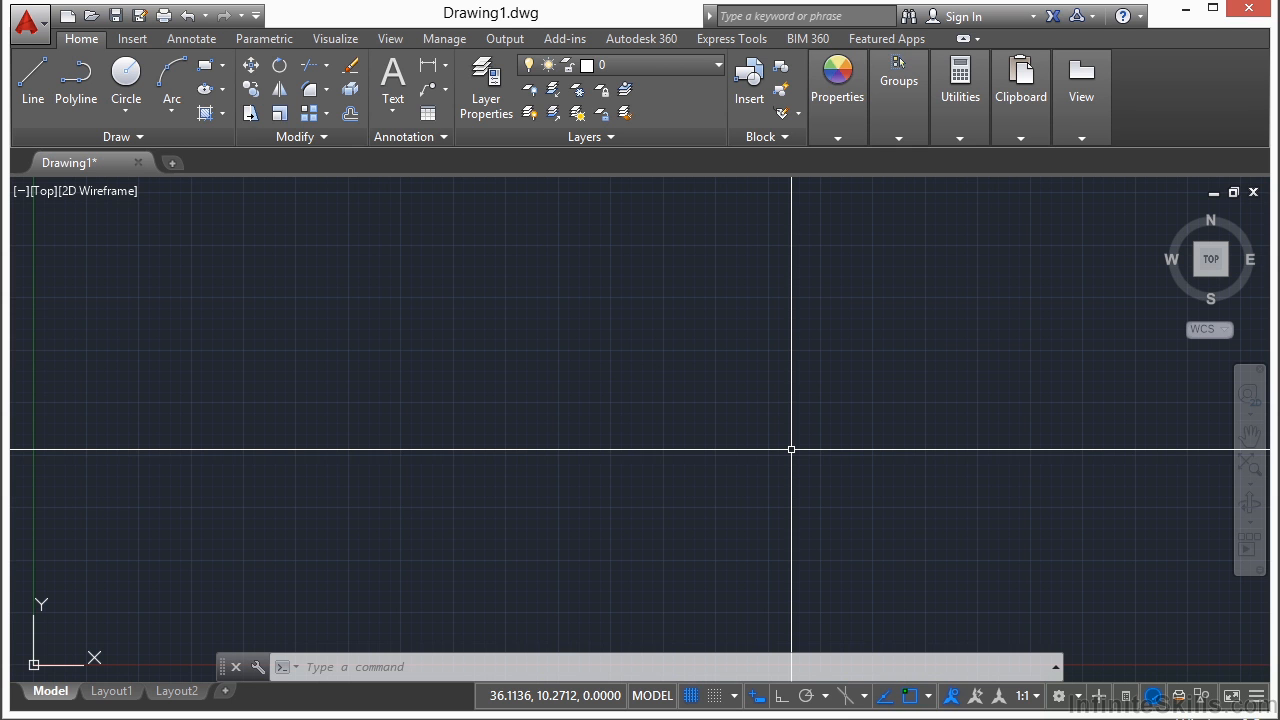
Open the drawing Project_Template-Final-11.dwg from folder 11 of the Projects directory
key("ctrl+o")
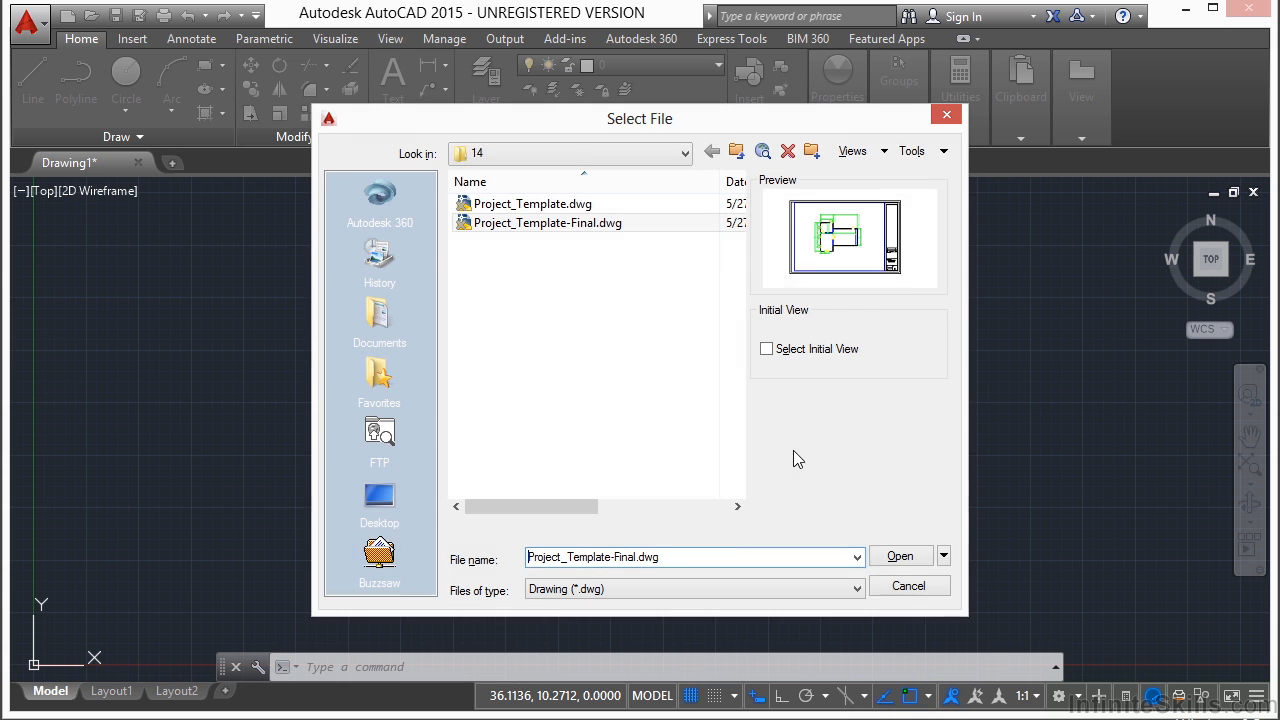
left_click(685, 153)
left_click(615, 301)
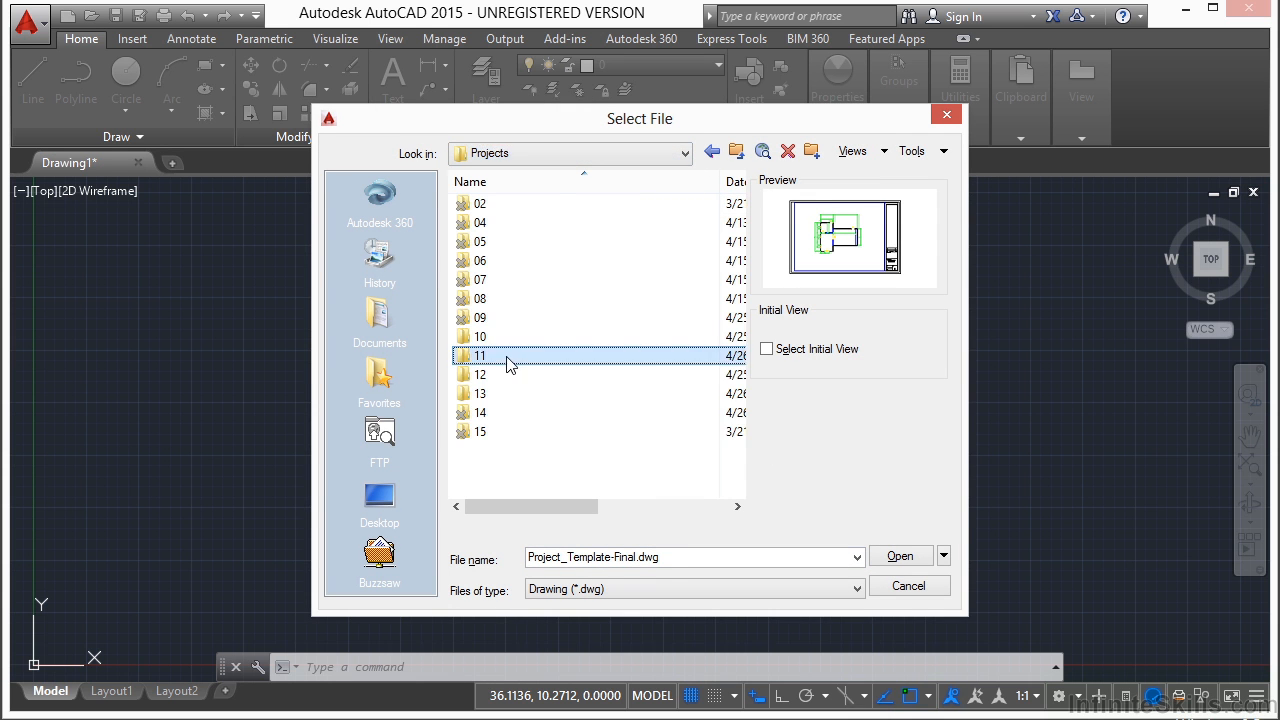
double_click(512, 357)
left_click(588, 299)
left_click(900, 556)
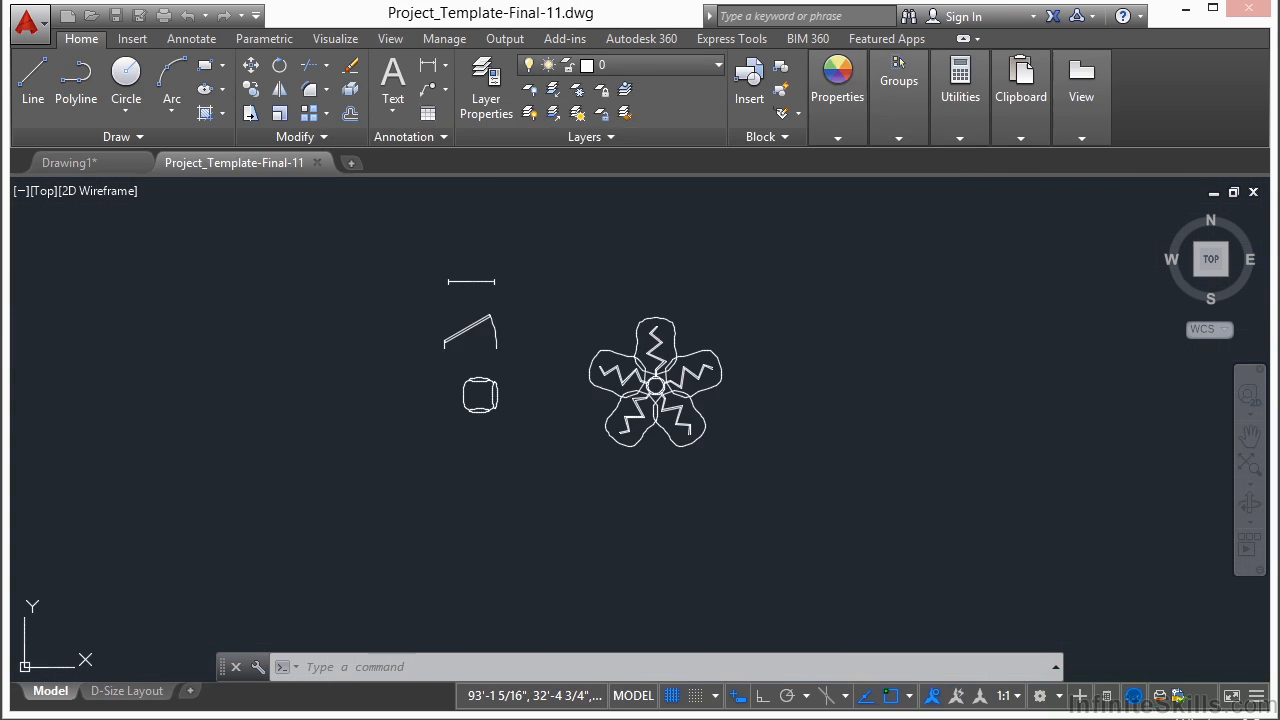
Save the drawing as Project_Template.dwg in folder 13 of the Projects directory, replacing the existing file
type("SAVEAS")
key("Return")
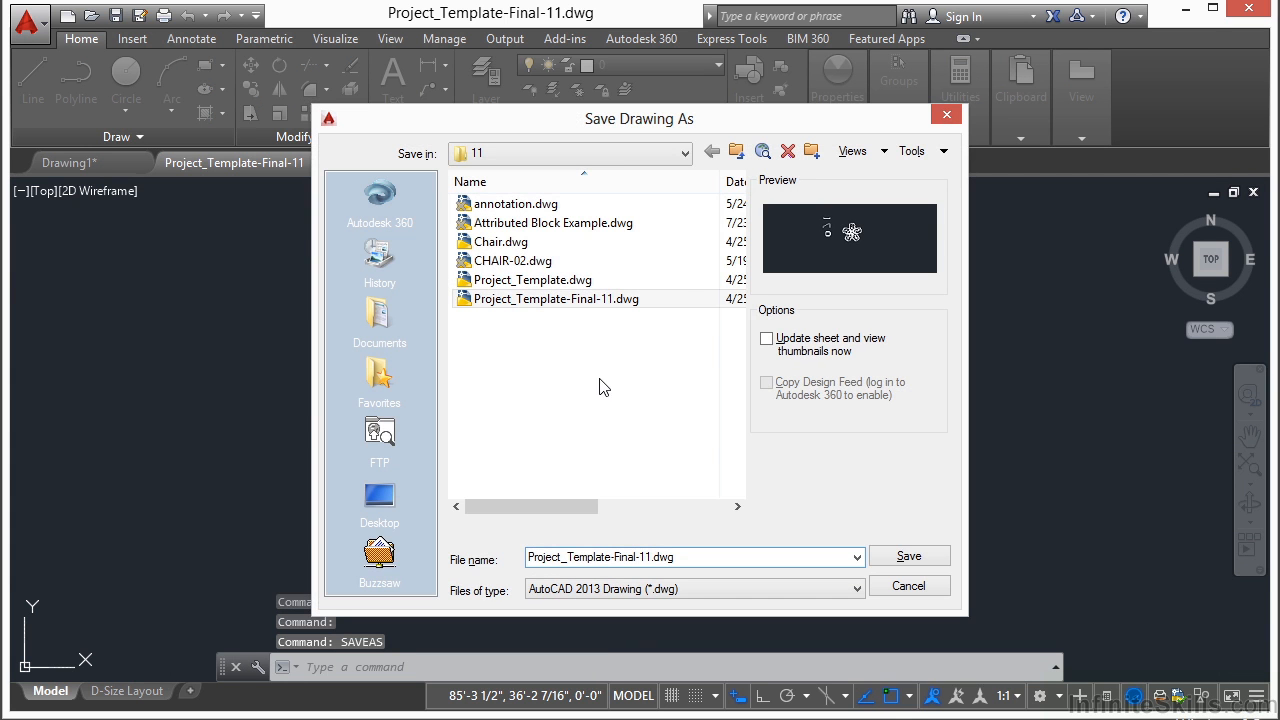
left_click(686, 154)
left_click(627, 302)
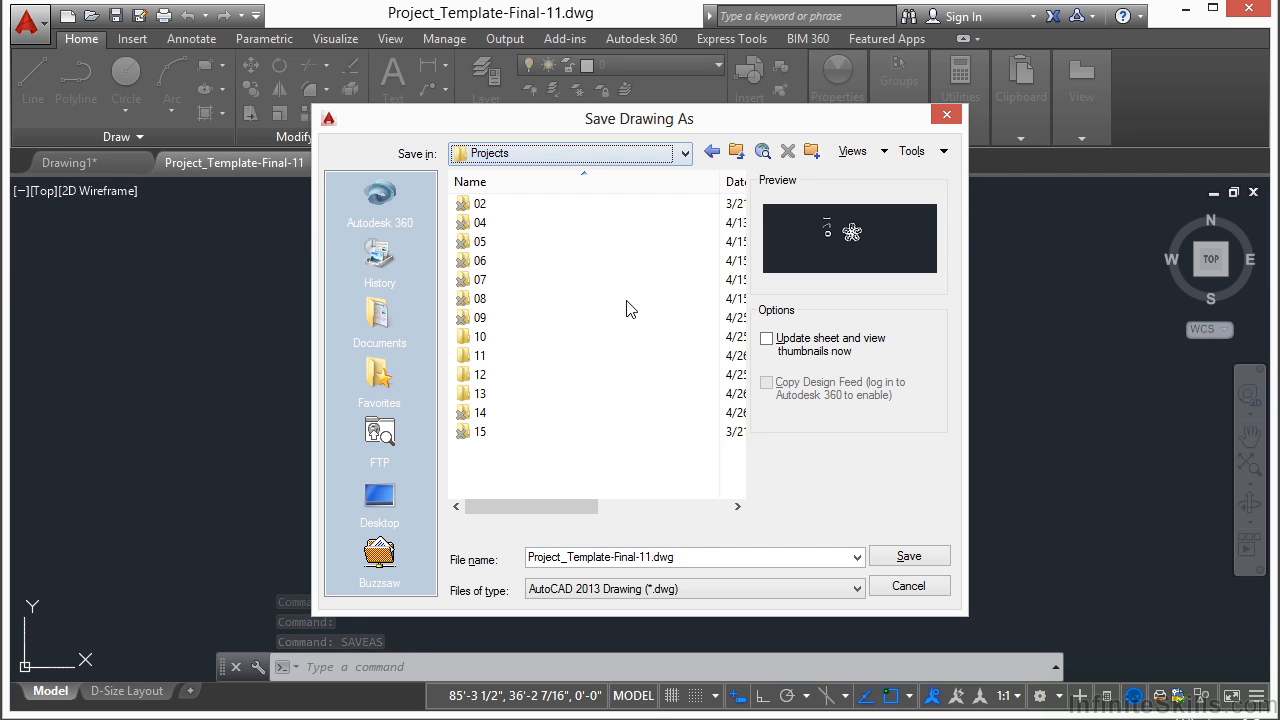
double_click(533, 394)
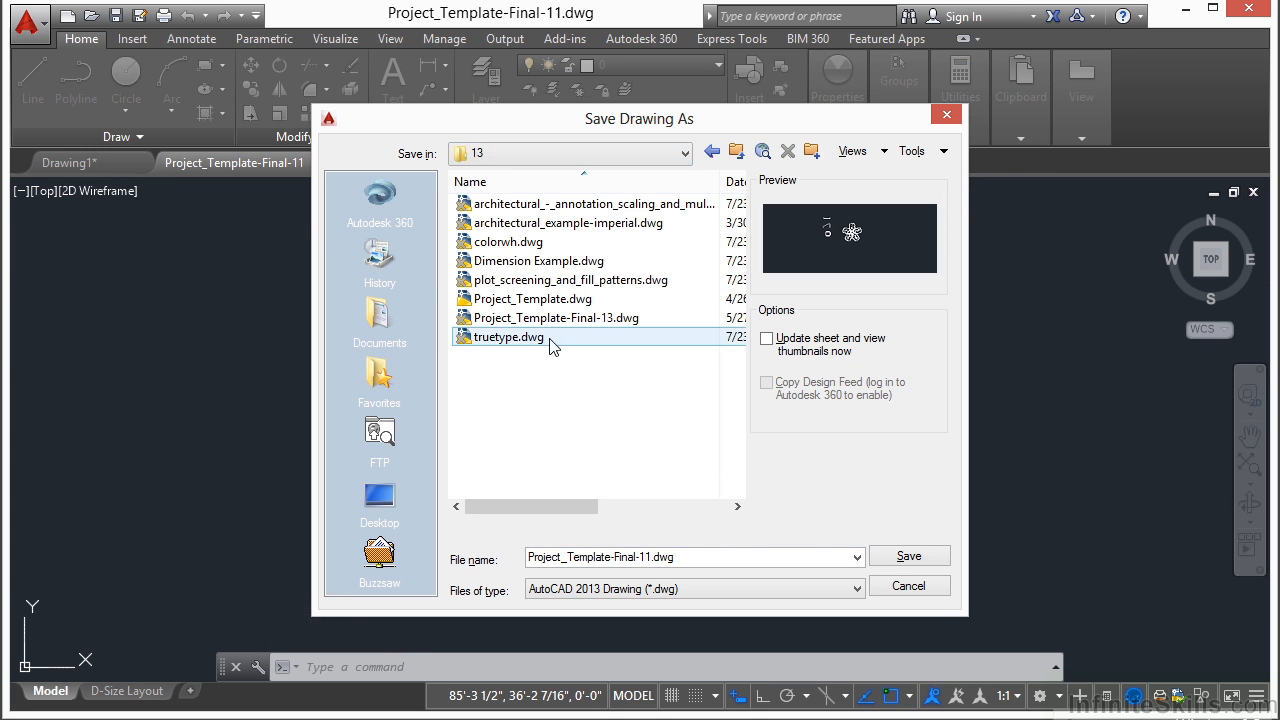
left_click(569, 300)
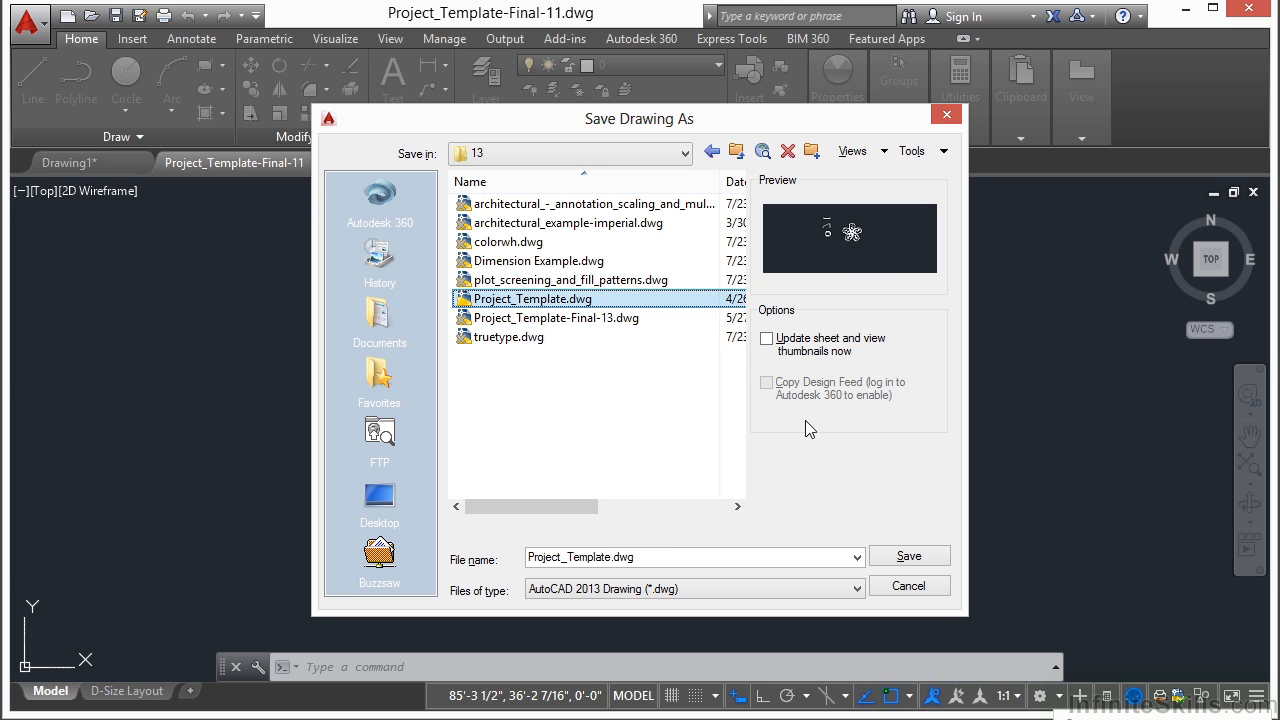
left_click(903, 558)
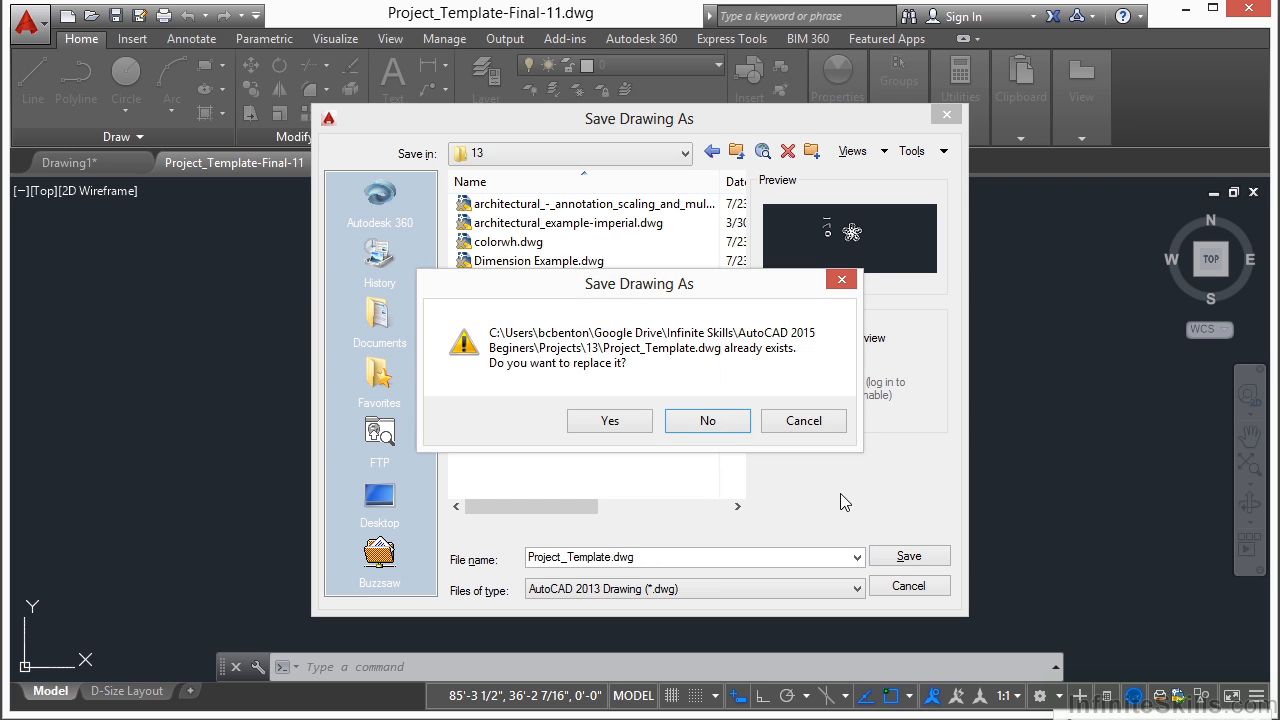
left_click(614, 425)
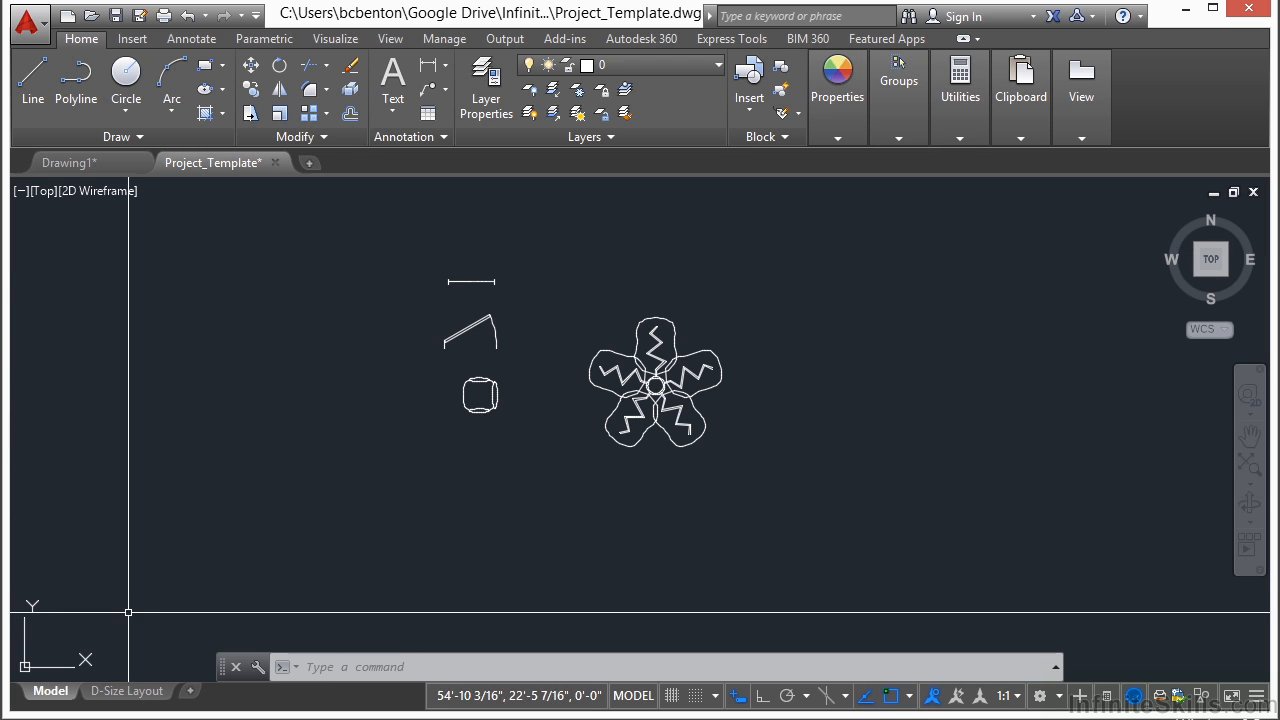
Rename the D-Size Layout as DIMENSION
left_click(127, 699)
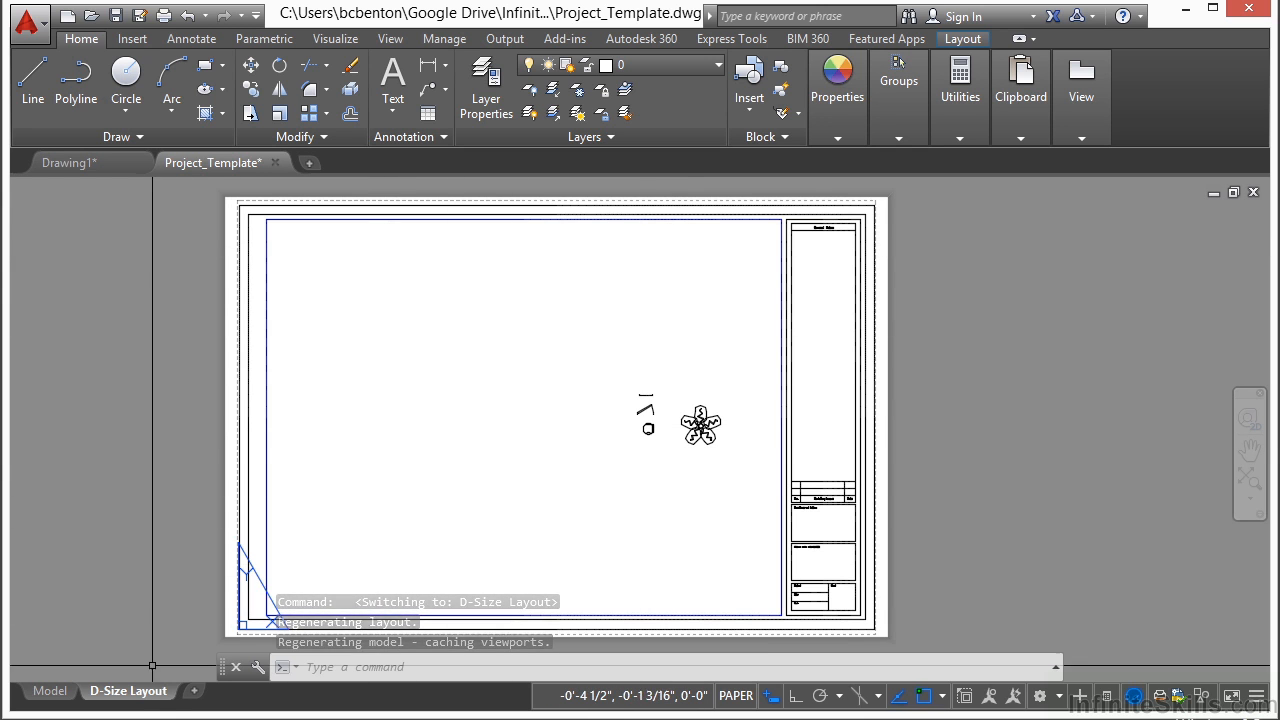
right_click(128, 694)
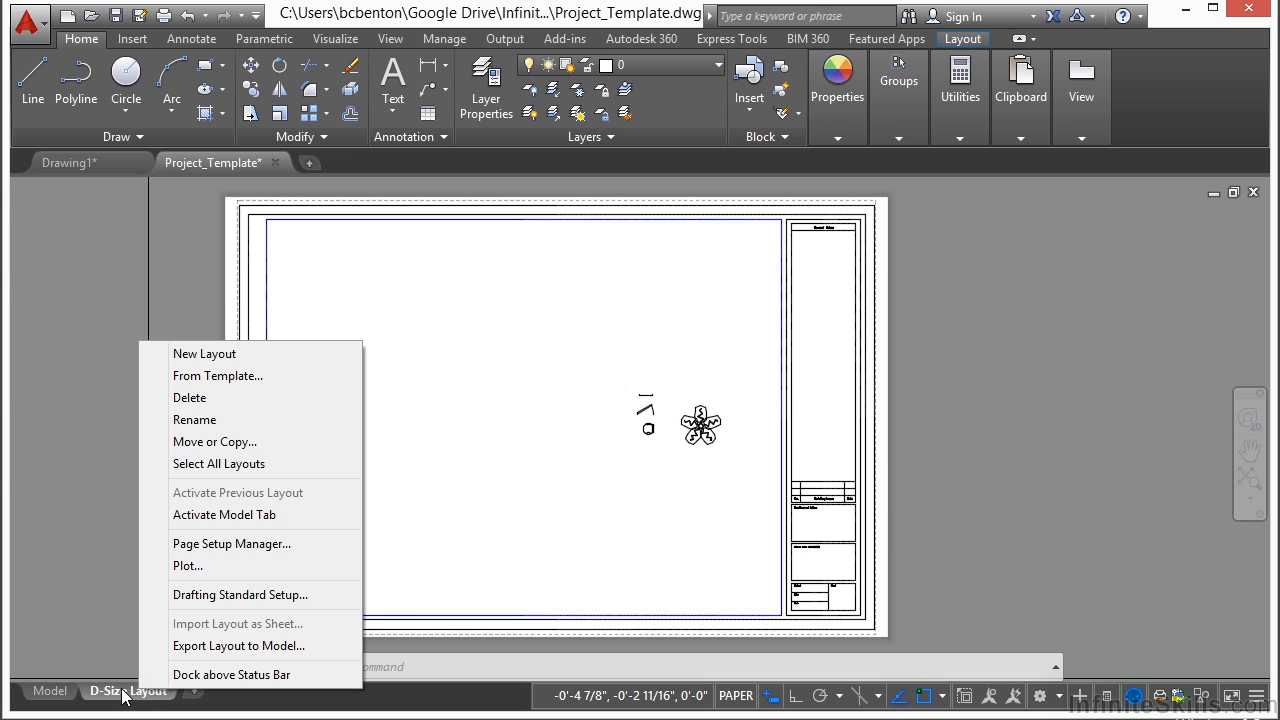
left_click(217, 428)
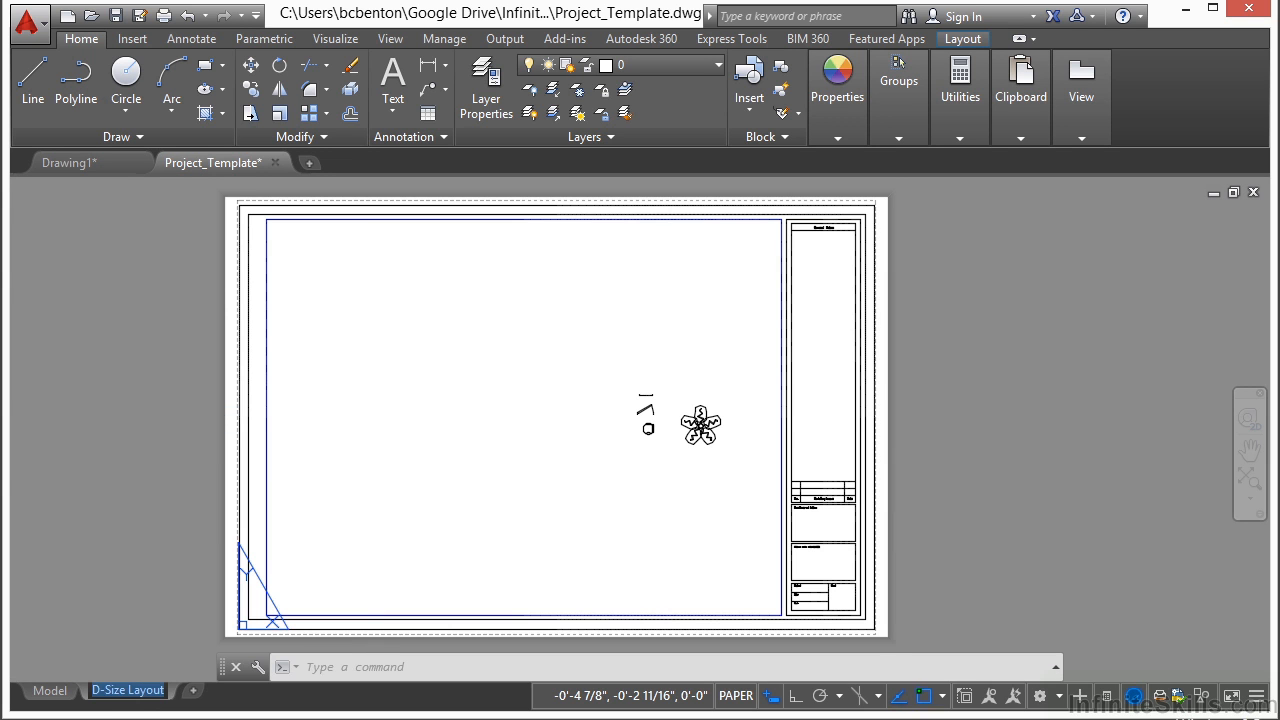
type("DIMENSION")
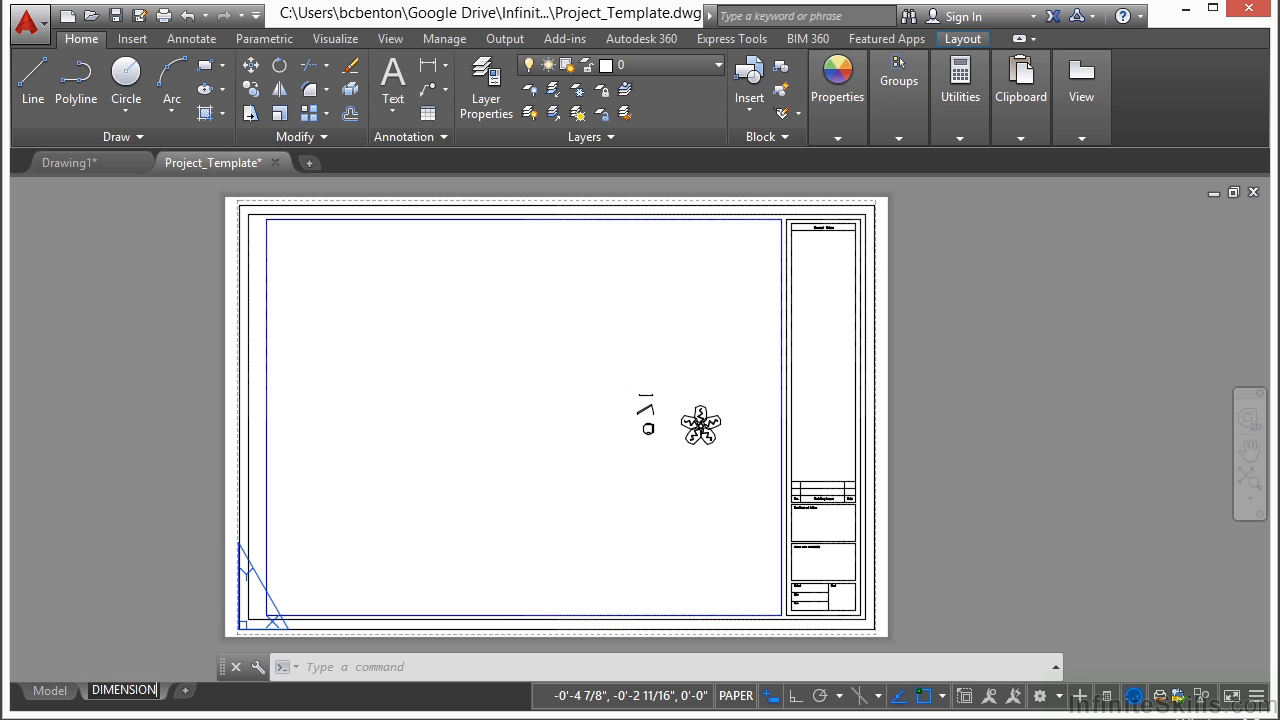
key("Return")
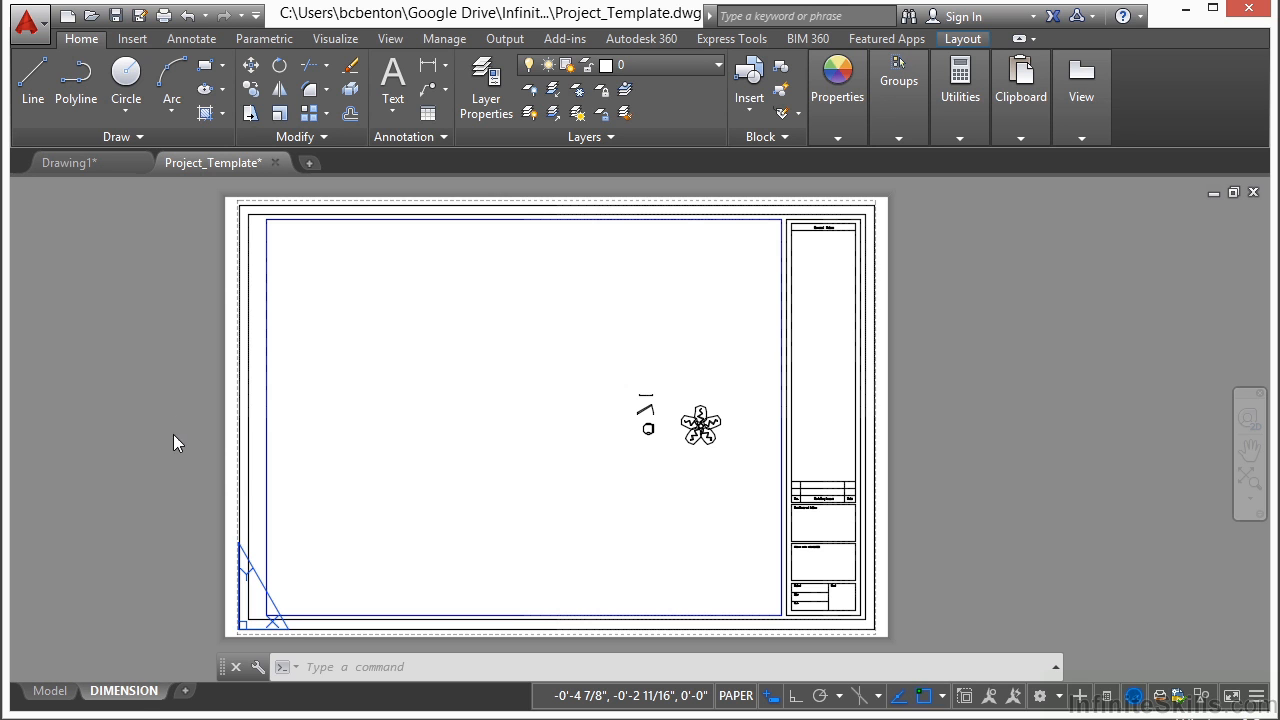
Create a new page setup named PDF for the DIMENSION layout, based on the Architectural-imperial setup
right_click(137, 701)
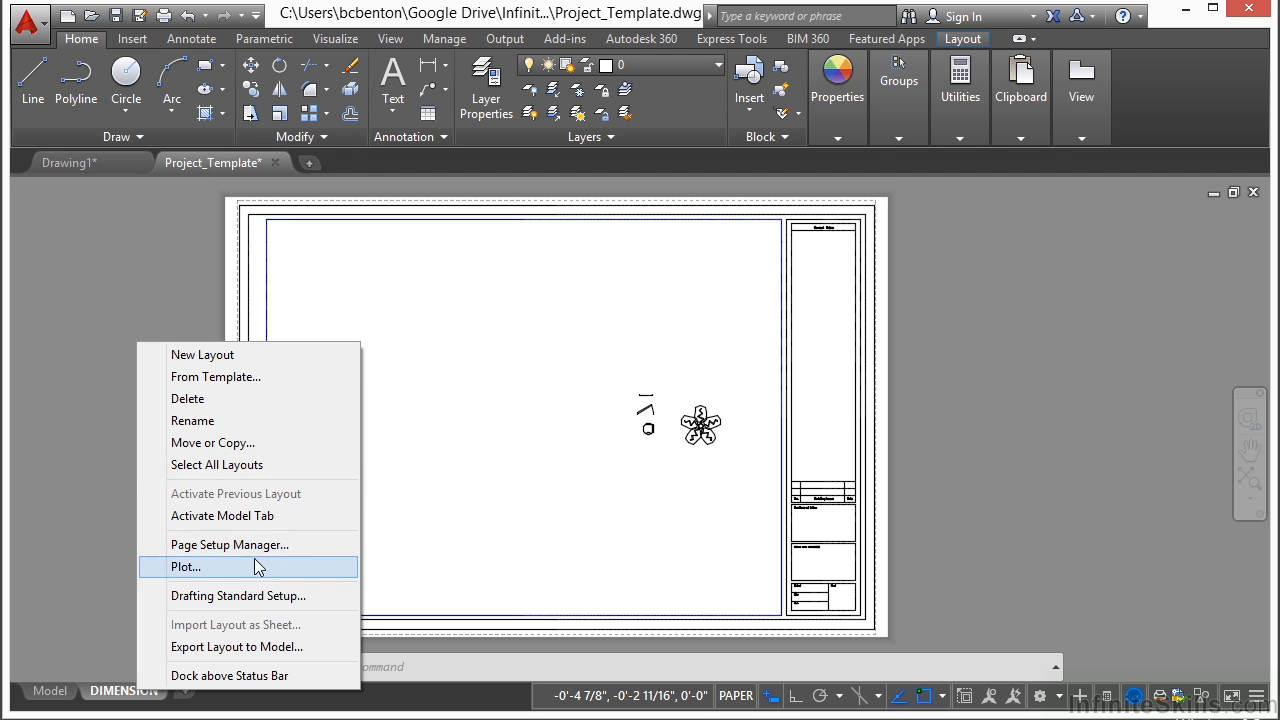
left_click(283, 546)
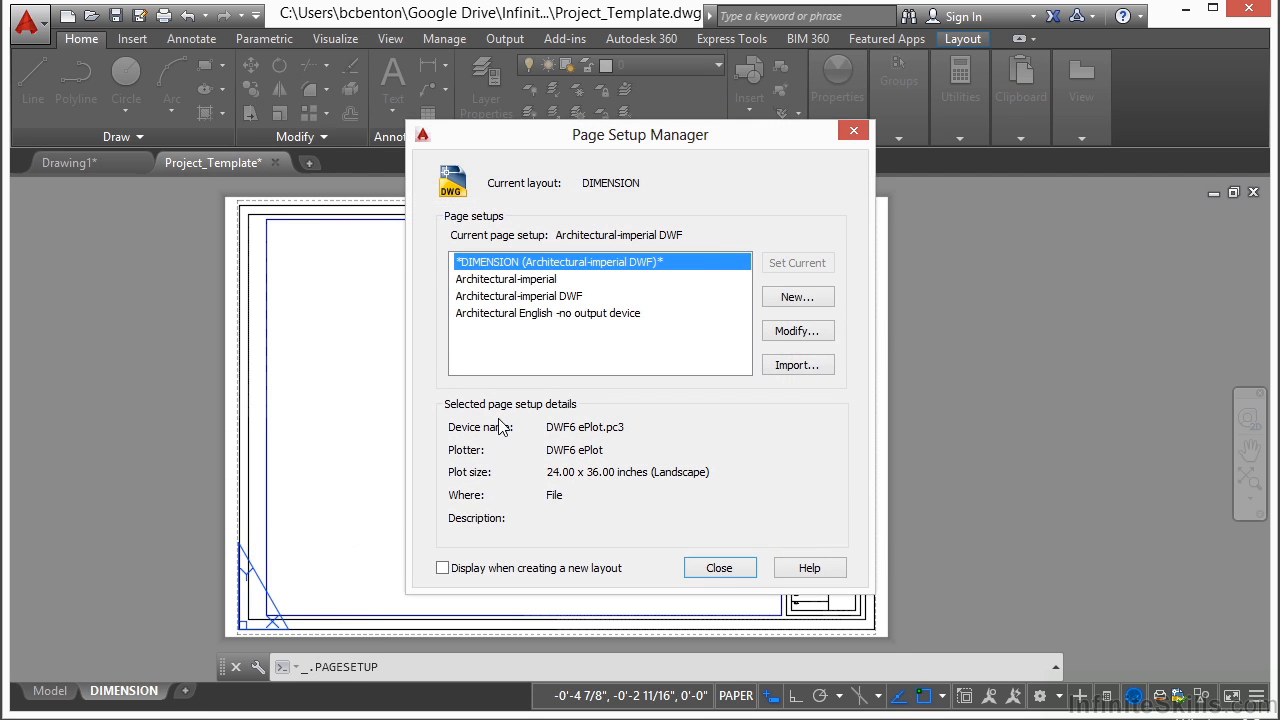
left_click(540, 283)
left_click(540, 297)
left_click(543, 313)
left_click(543, 281)
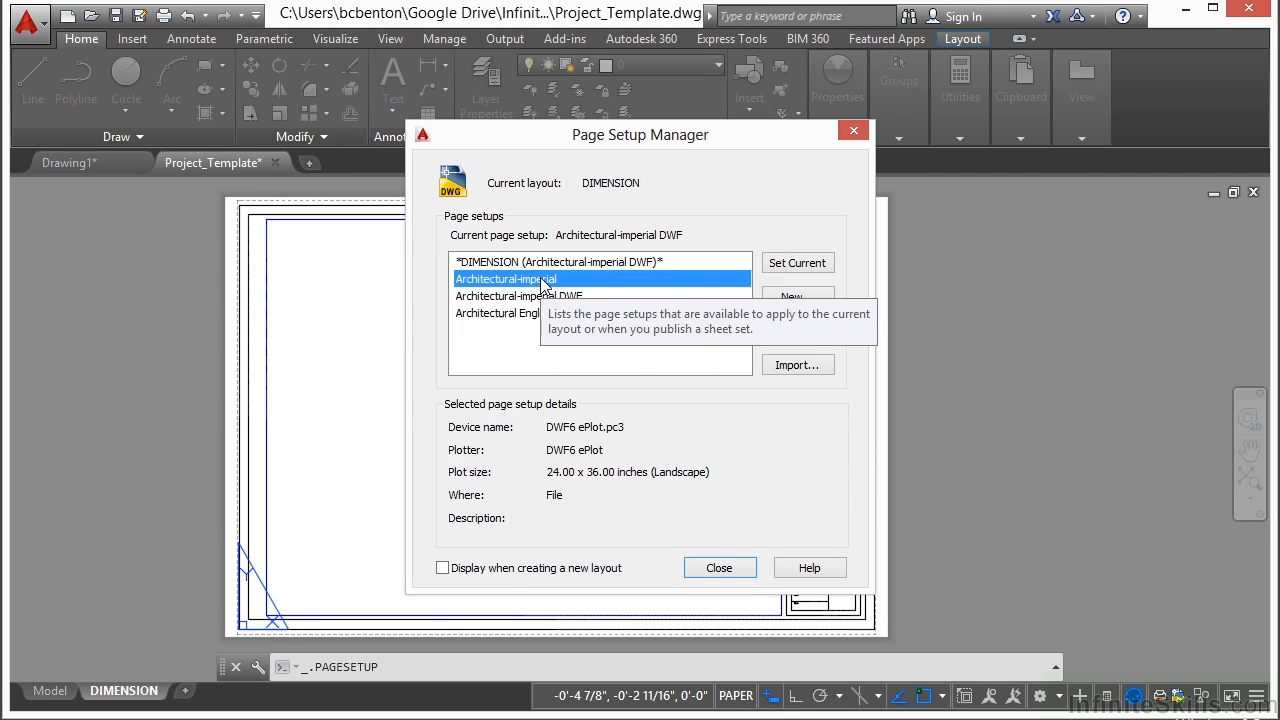
left_click(805, 299)
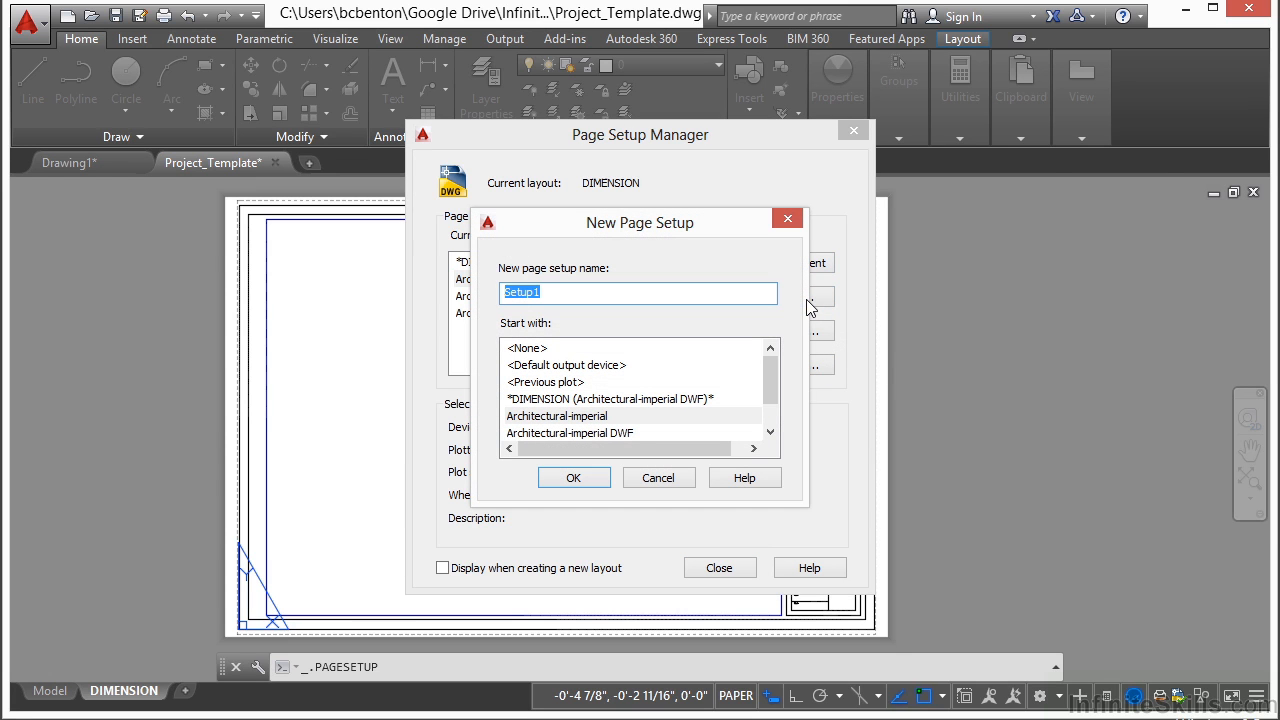
type("PDF")
left_click(591, 479)
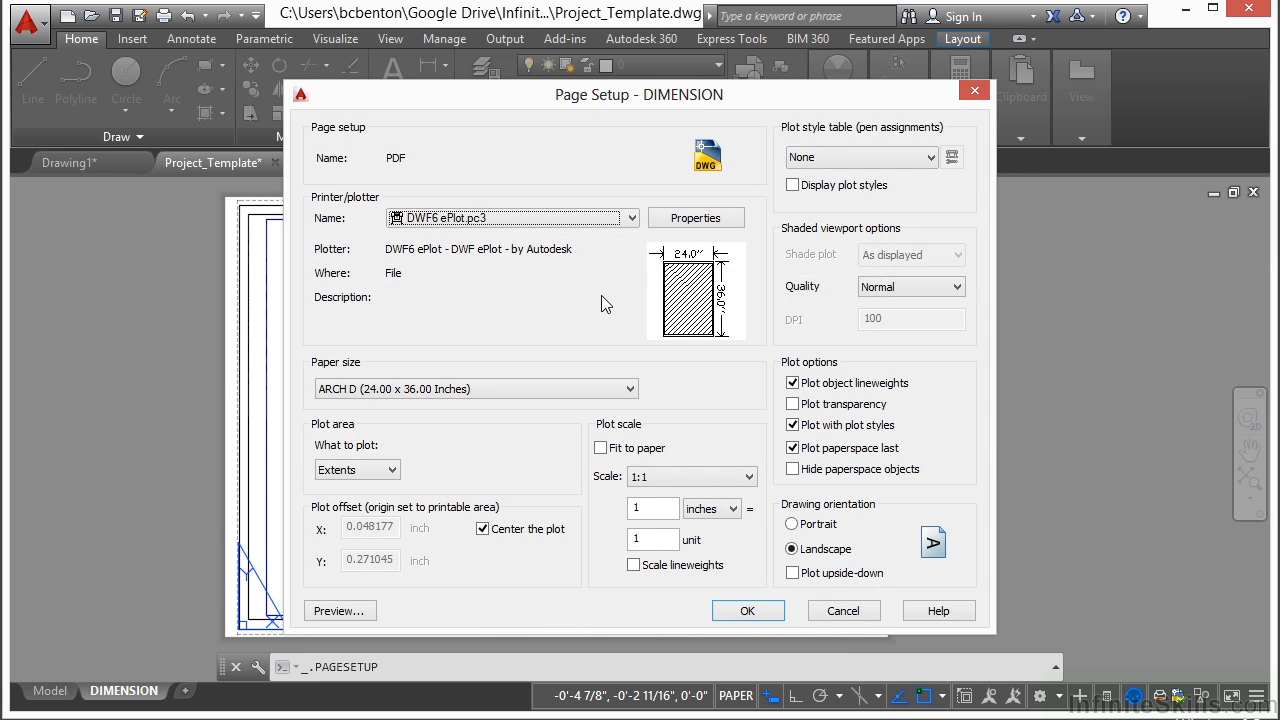
Assign the DWG To PDF.pc3 plotter to the PDF page setup and check the plot preview
left_click(631, 217)
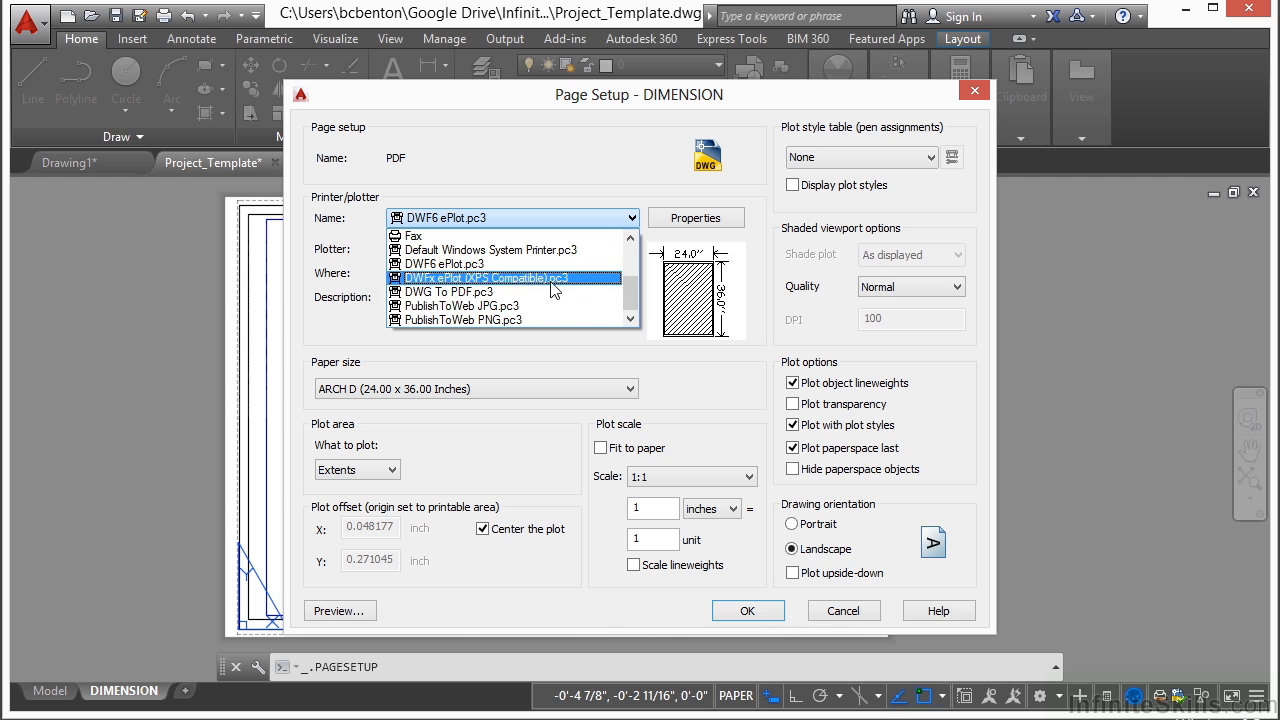
left_click(538, 291)
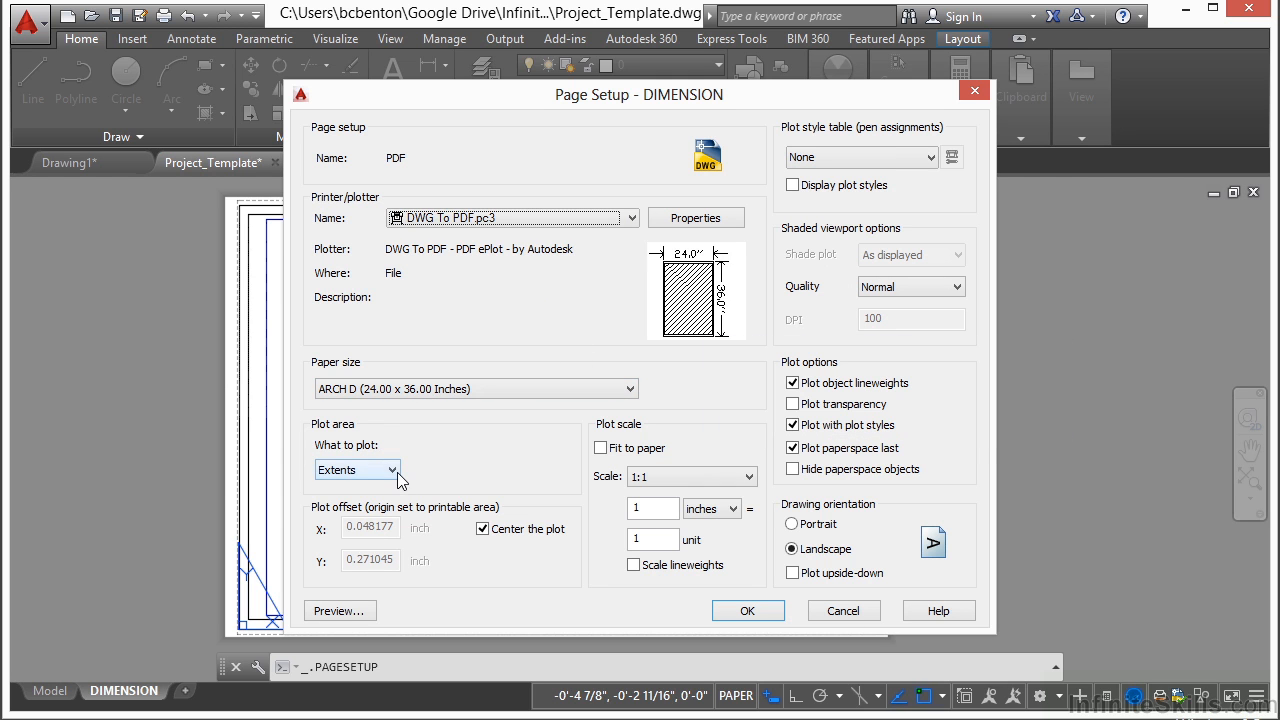
left_click(358, 611)
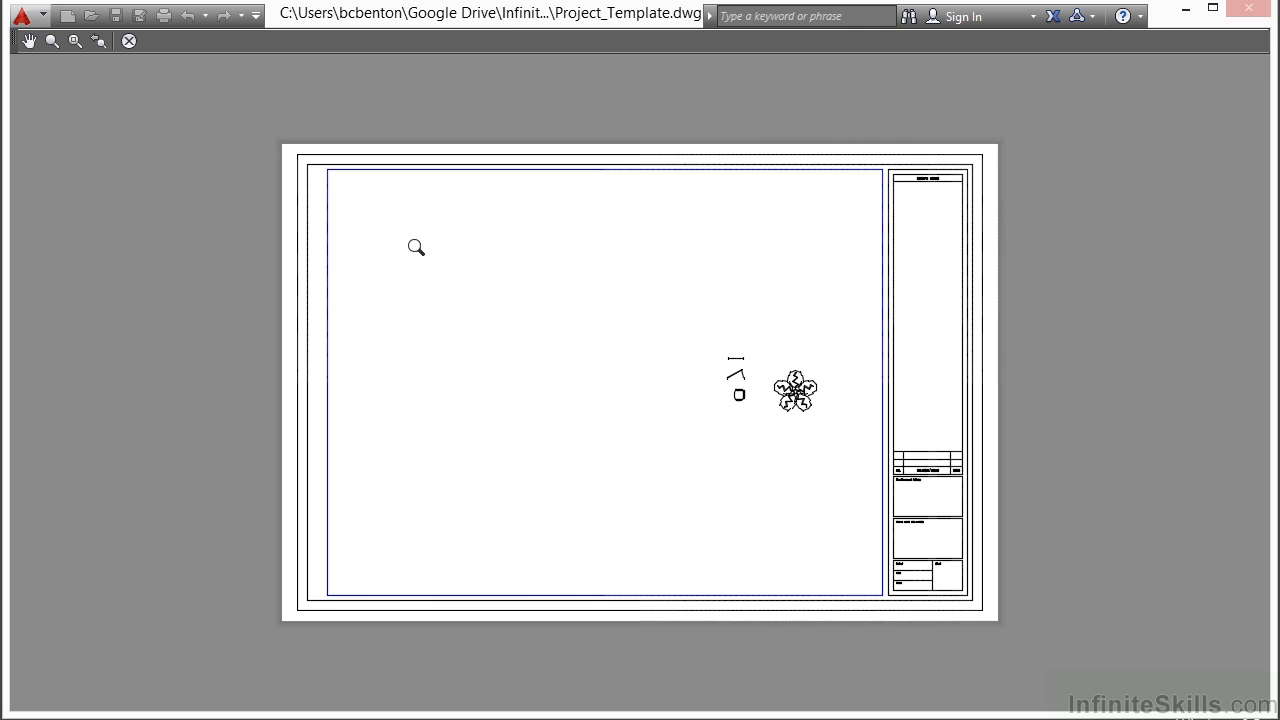
right_click(473, 284)
left_click(510, 297)
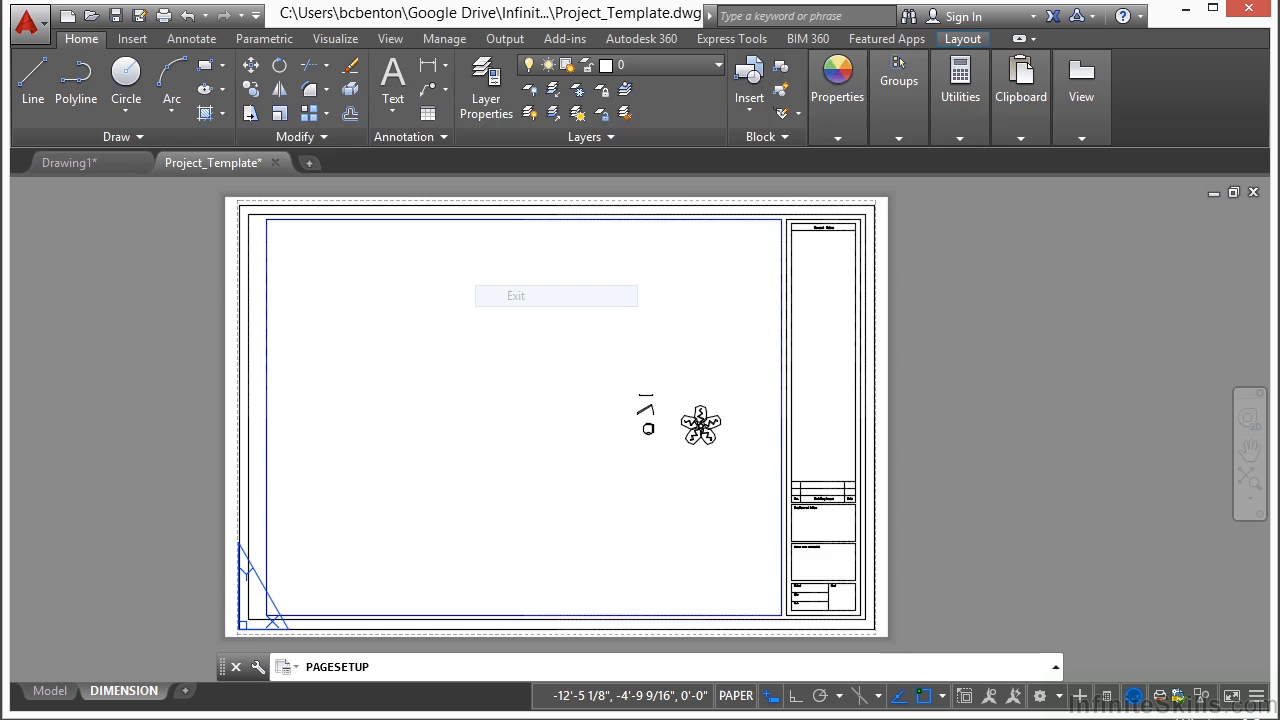
Accept the PDF page setup and make it current for the DIMENSION layout
left_click(752, 607)
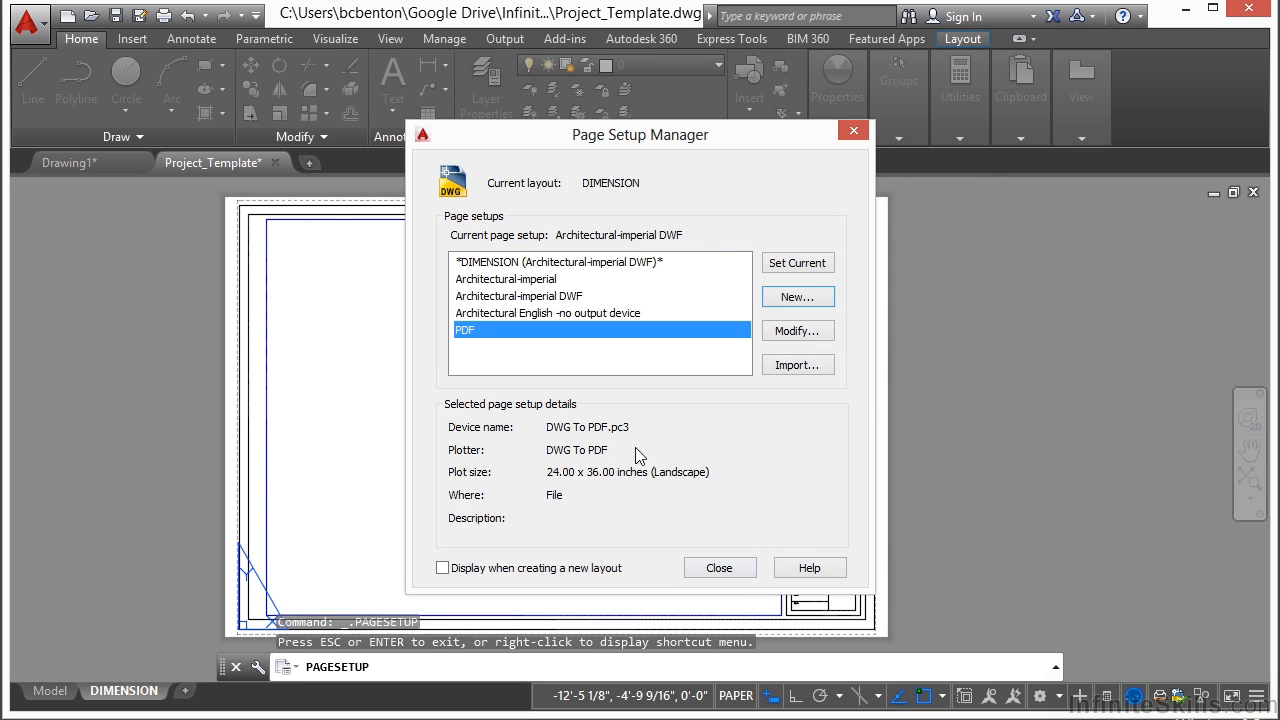
left_click(806, 271)
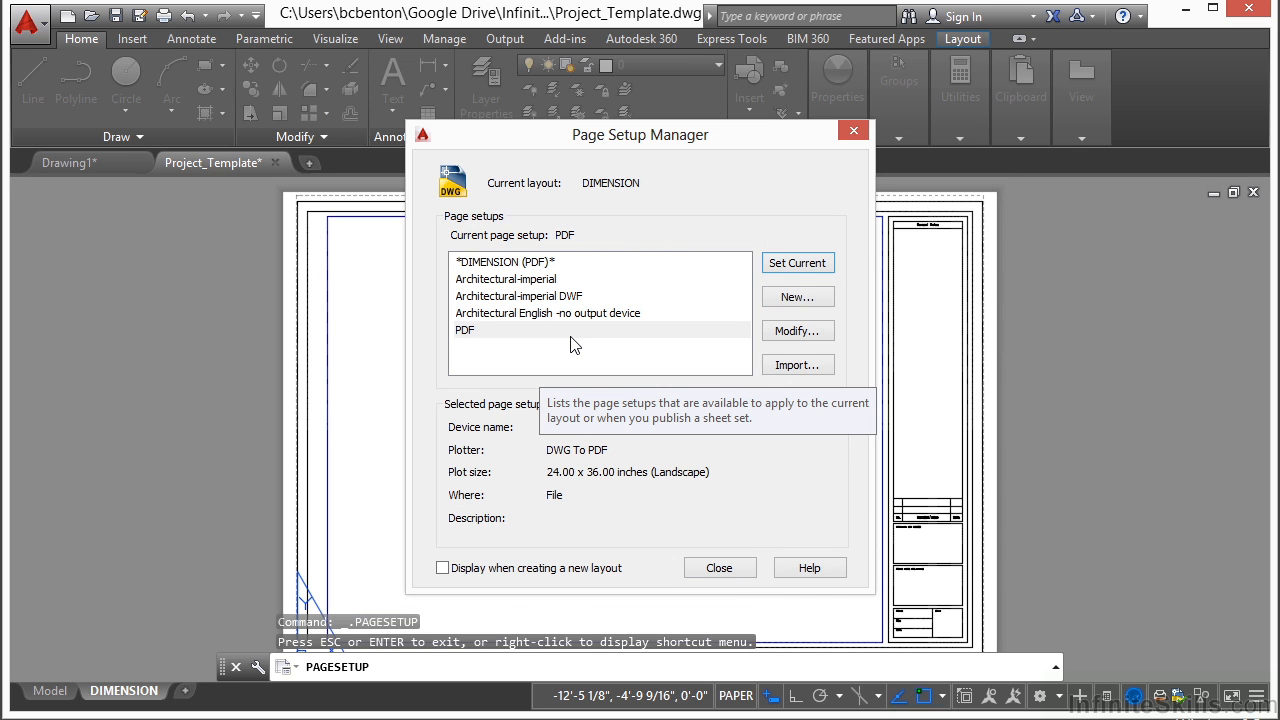
Create another new page setup named PRINT, based on the PDF setup
left_click(498, 331)
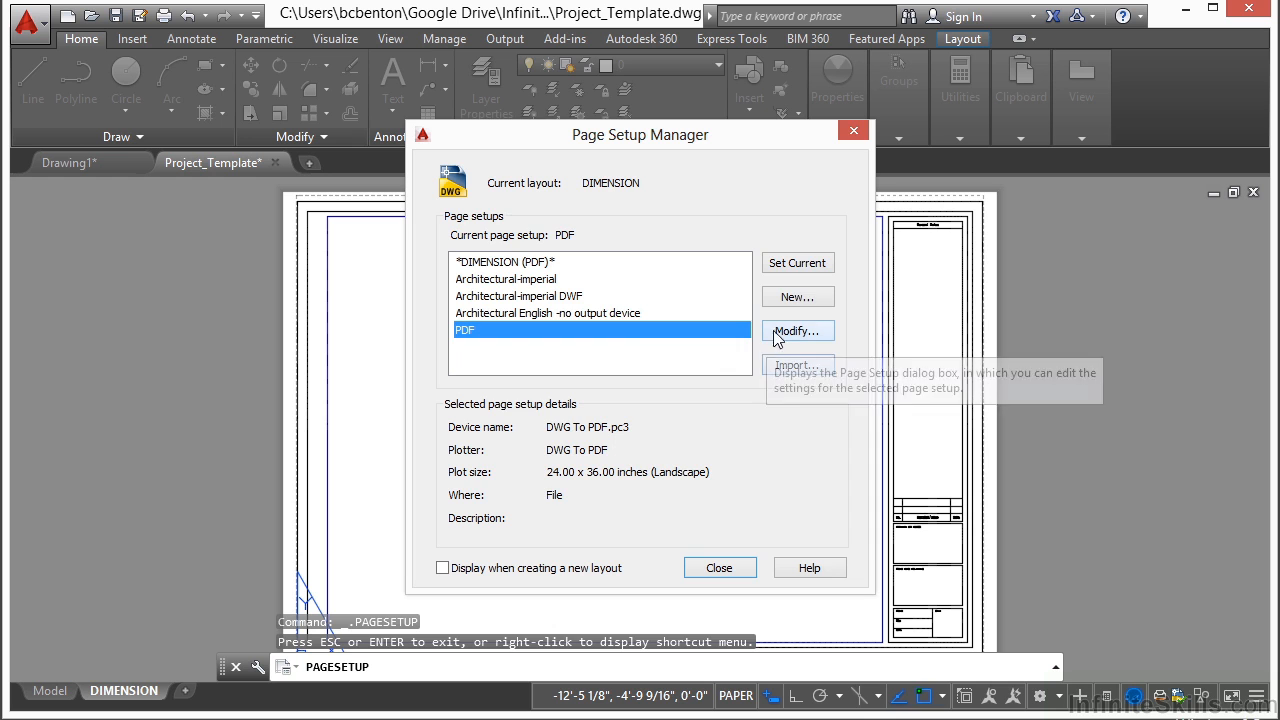
left_click(818, 304)
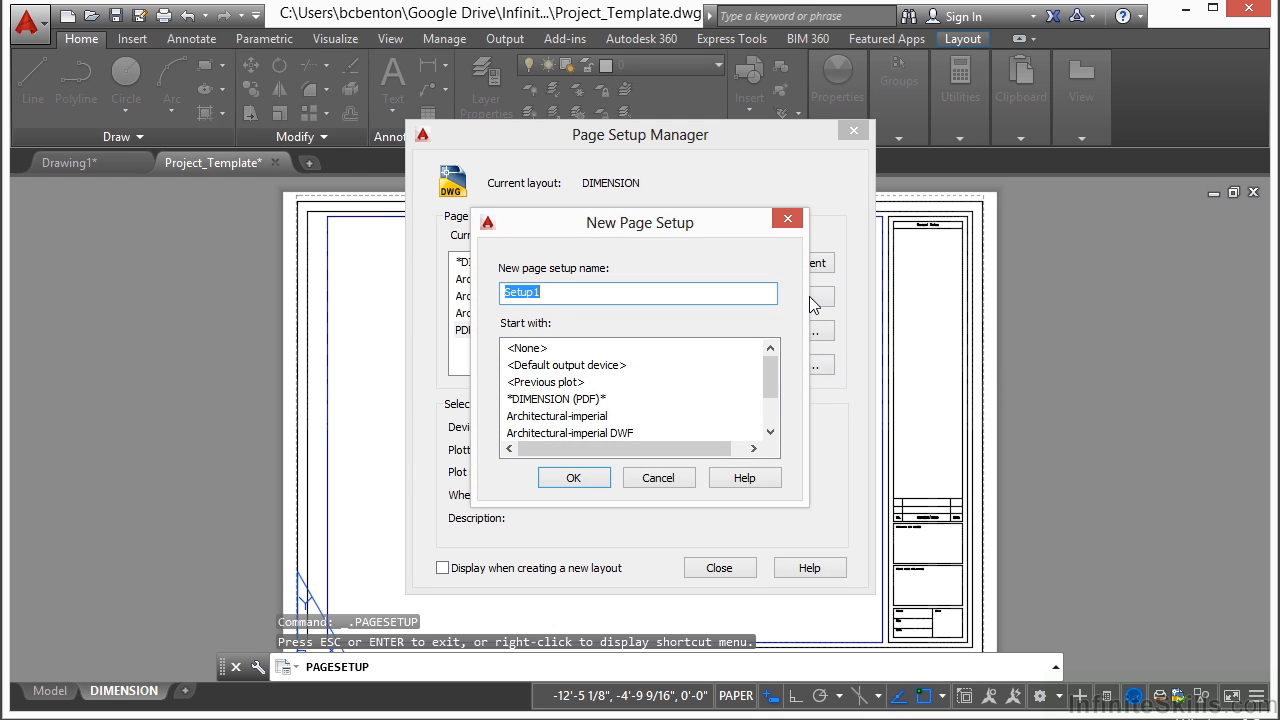
type("PRINT")
left_click(574, 478)
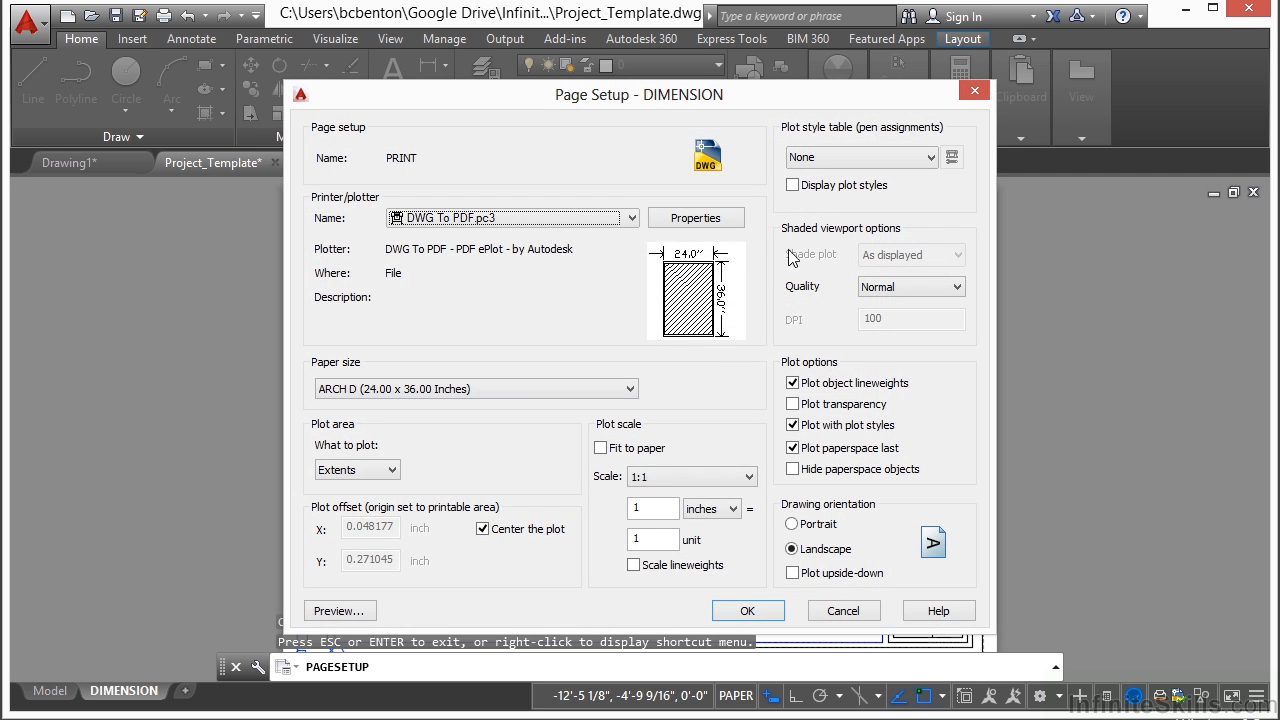
Assign the HP Officejet Pro 8600 printer to the PRINT page setup, accepting its default paper size
left_click(632, 221)
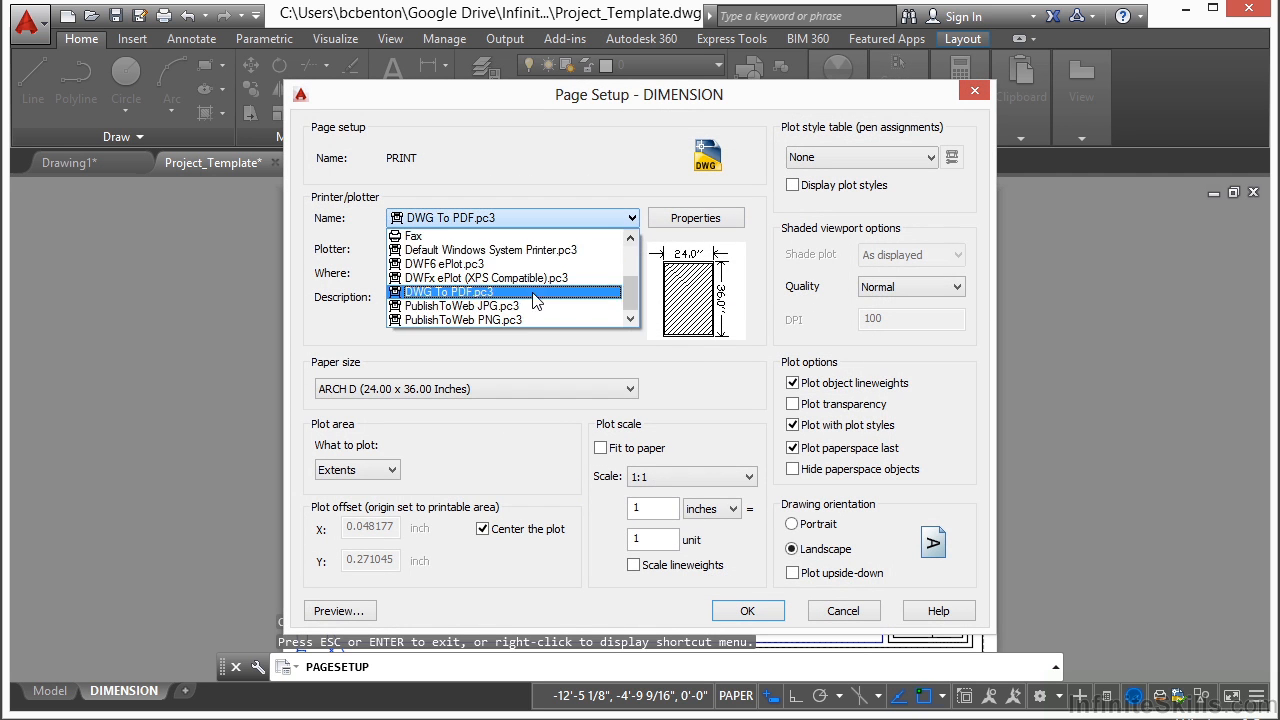
left_click_drag(631, 290, 631, 270)
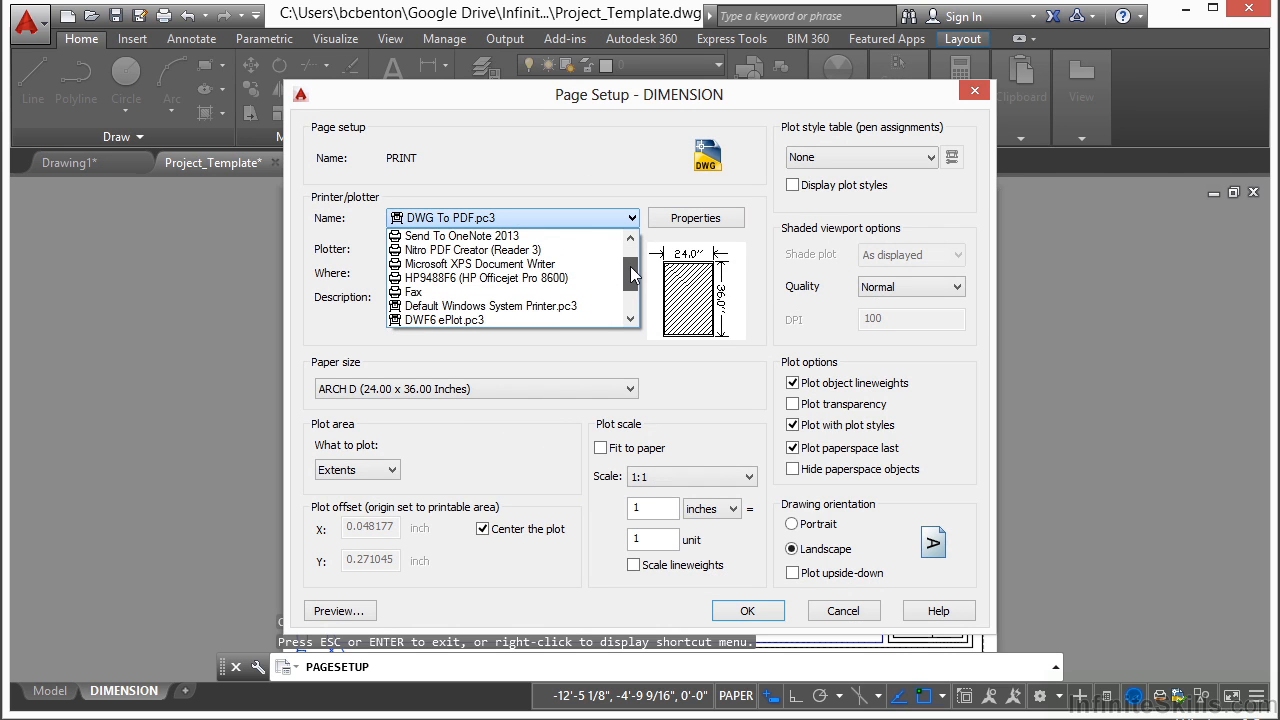
left_click(578, 287)
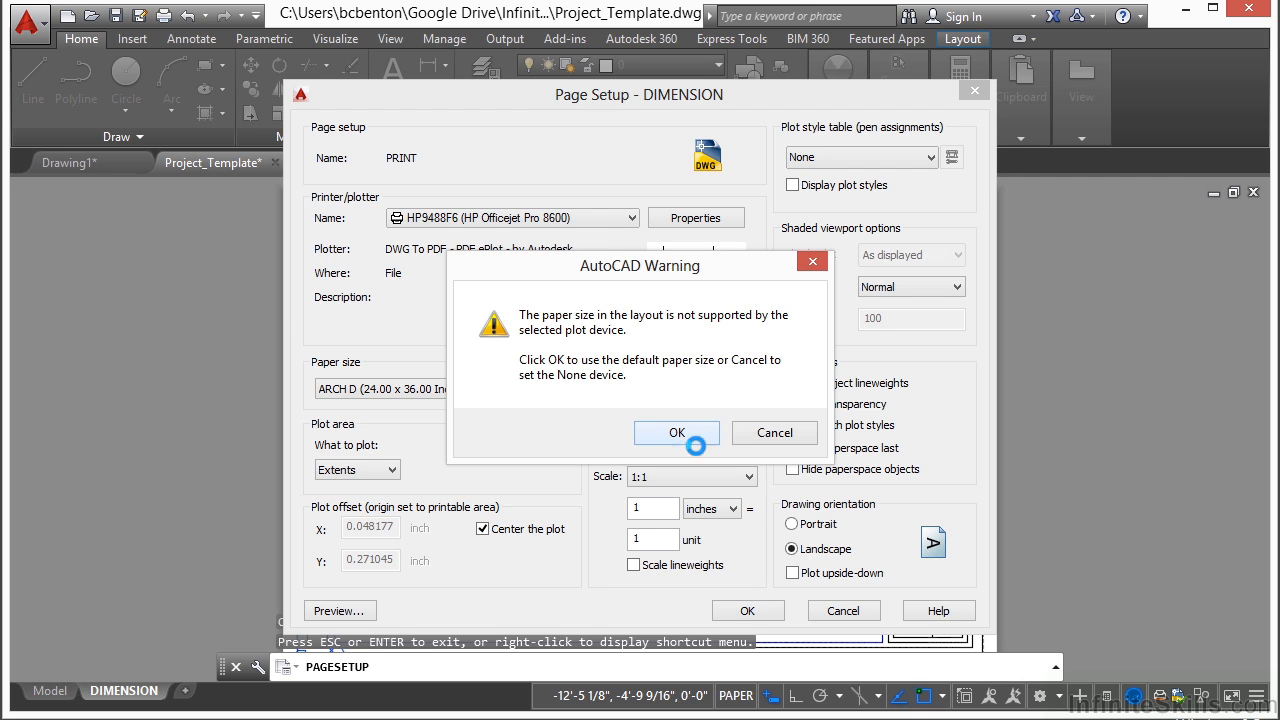
left_click(677, 433)
mouse_move(683, 292)
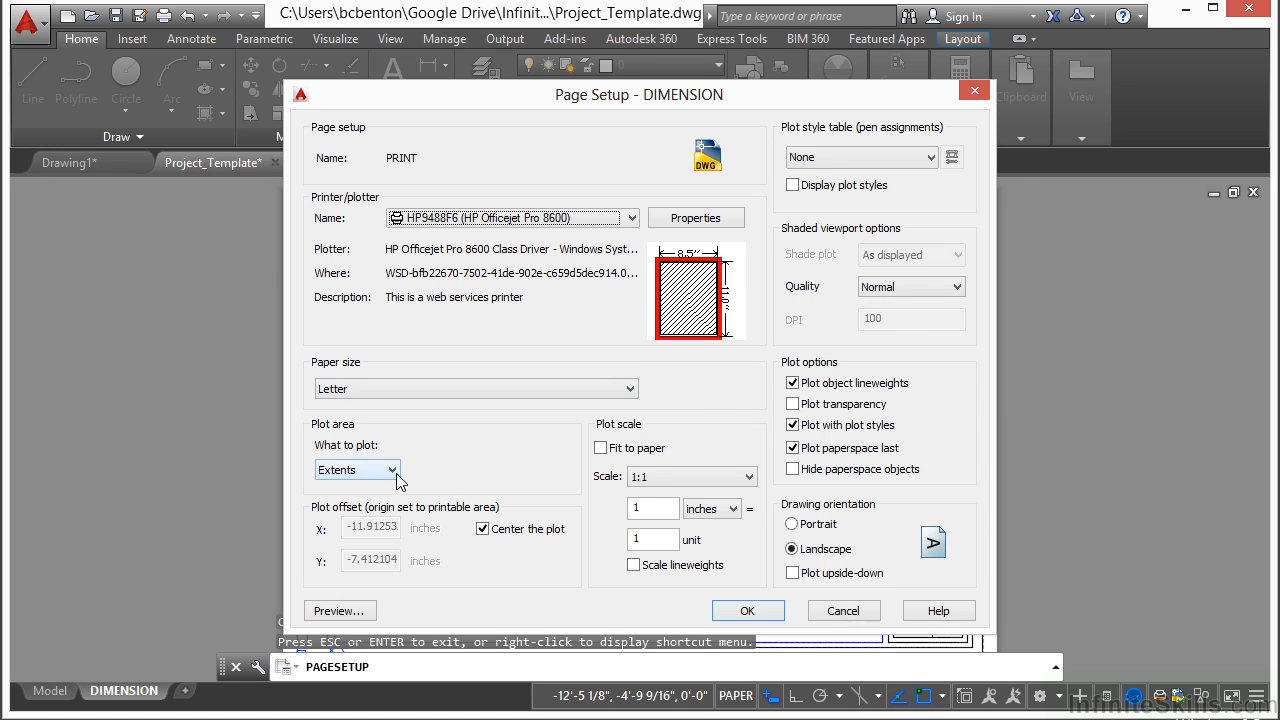
Keep the paper size at Letter and scale the plot to fit the paper
left_click(585, 388)
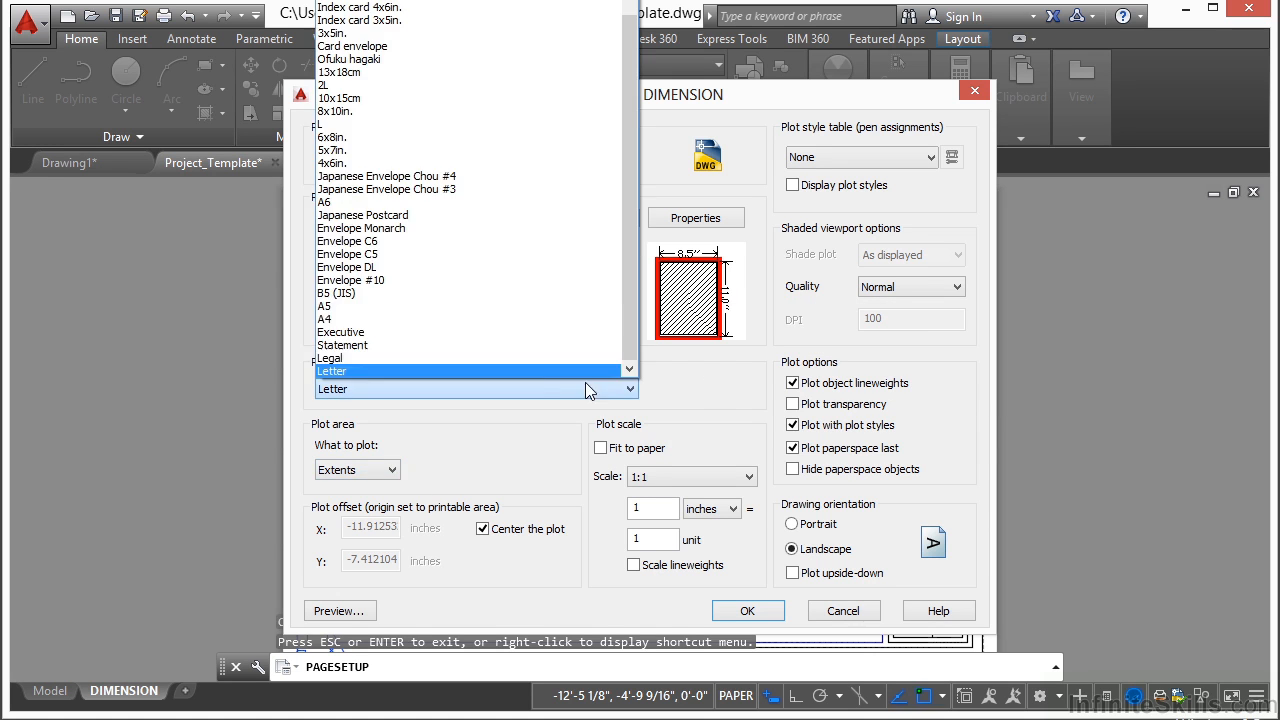
left_click(368, 370)
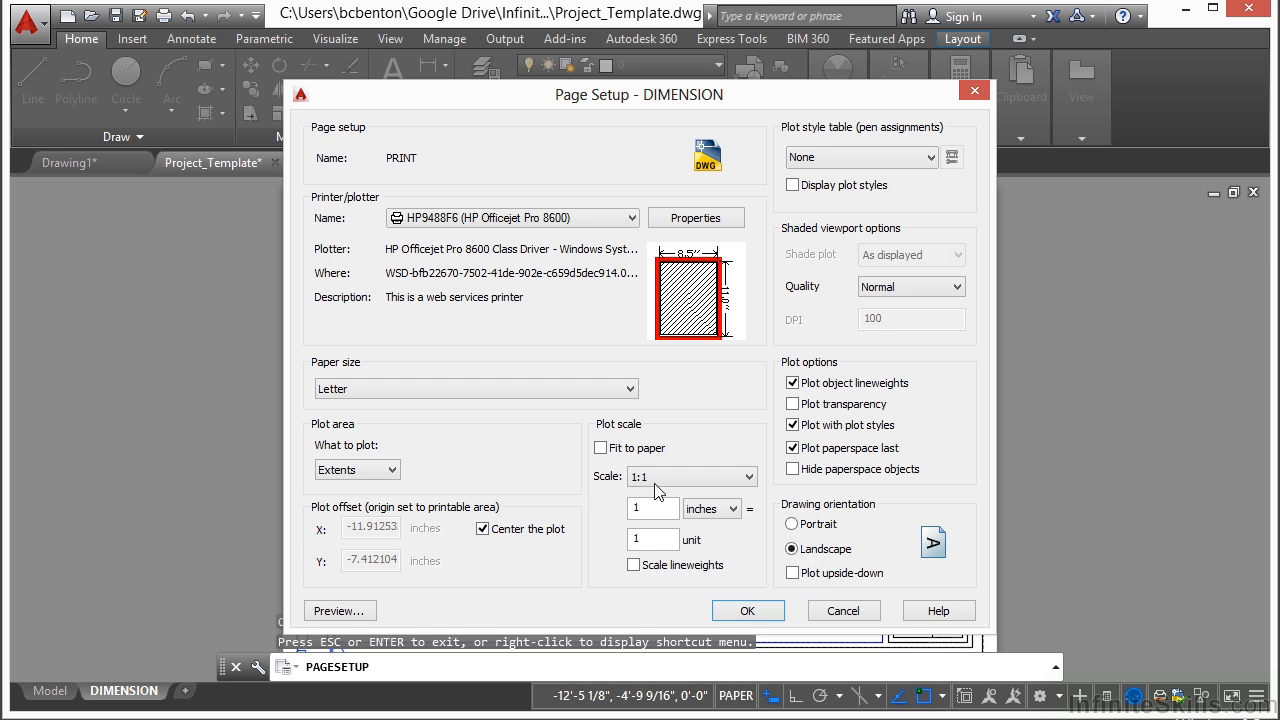
left_click(601, 449)
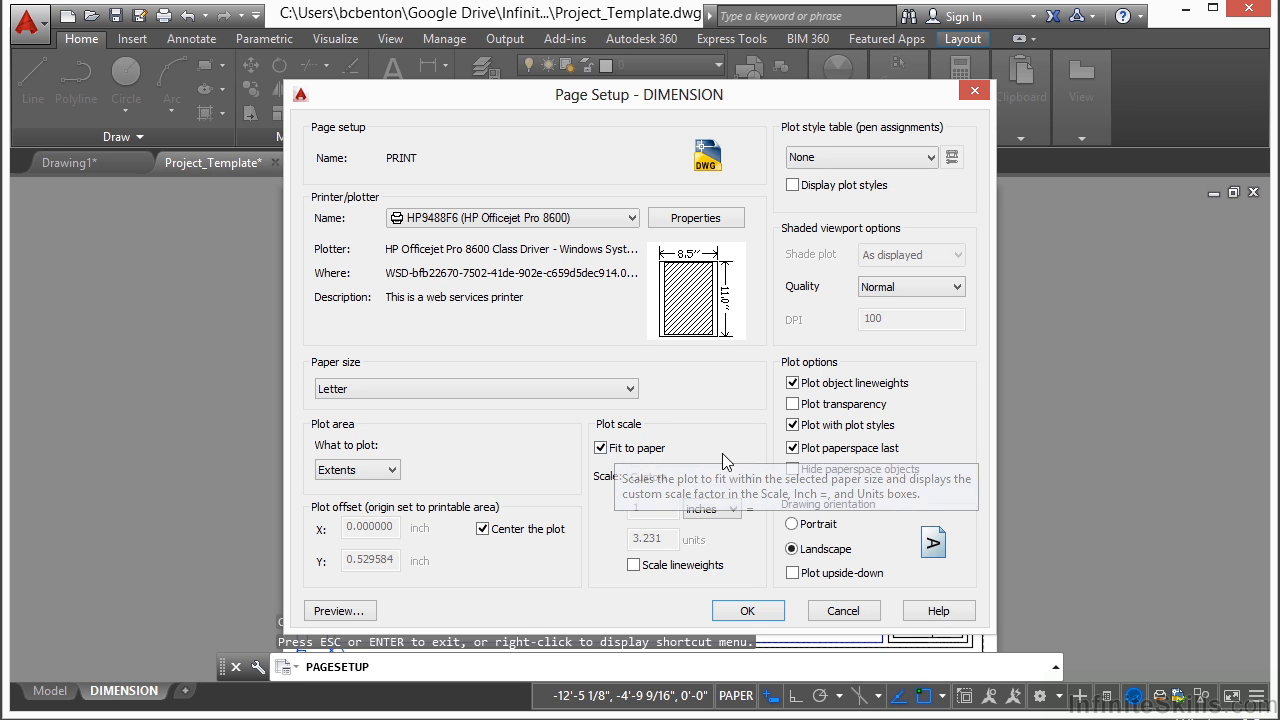
Preview the plot with the PRINT page setup, exit the preview, and accept the page setup
left_click(332, 609)
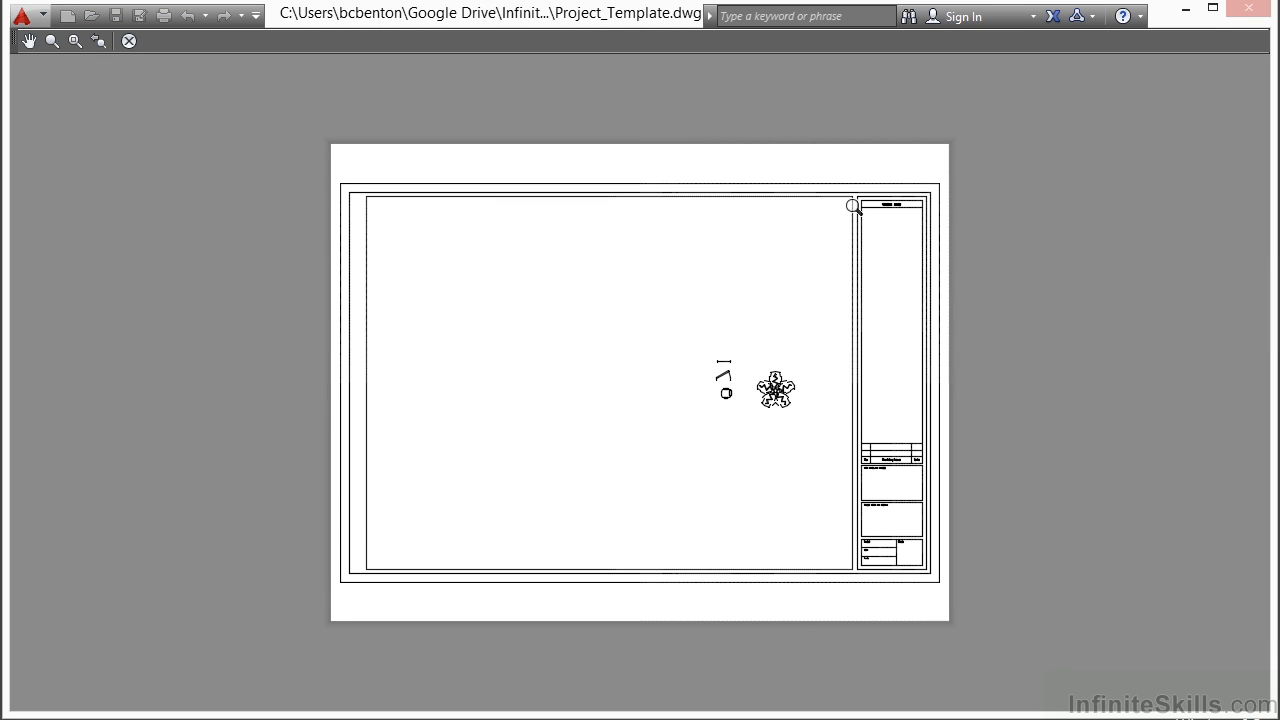
right_click(576, 350)
left_click(582, 362)
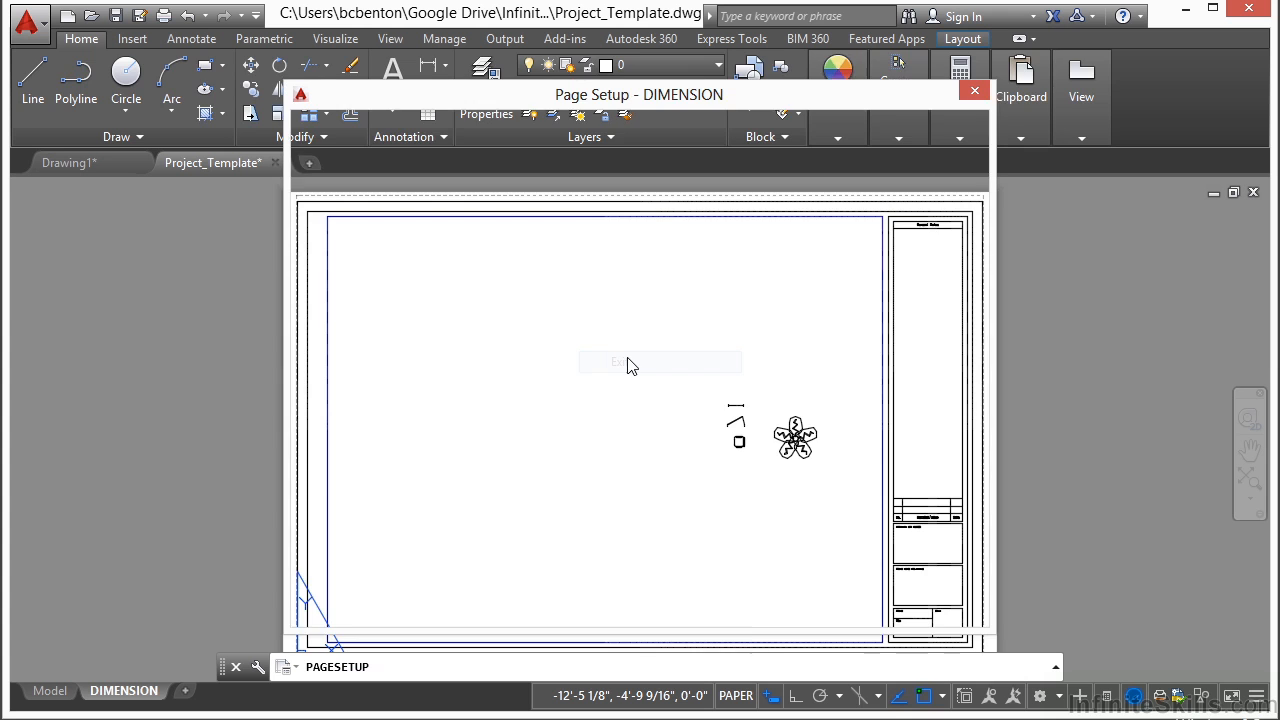
left_click(747, 612)
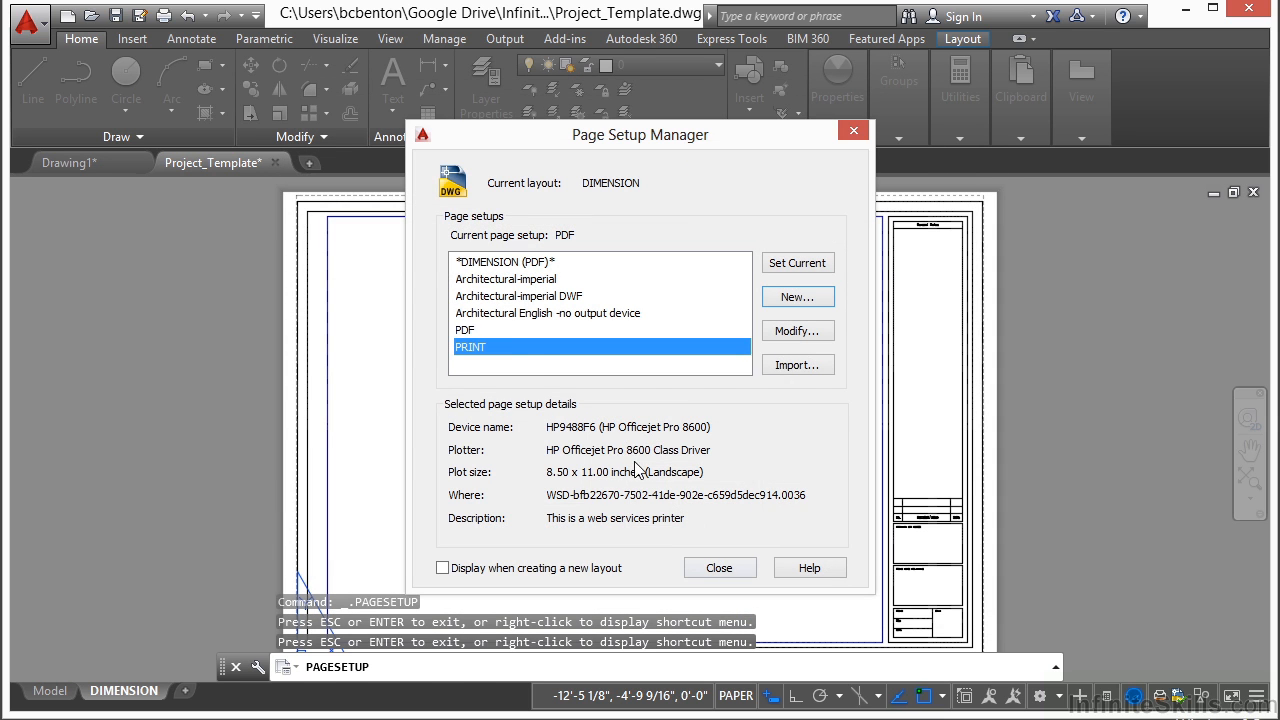
Select the PDF page setup to review its details and close the Page Setup Manager
left_click(481, 331)
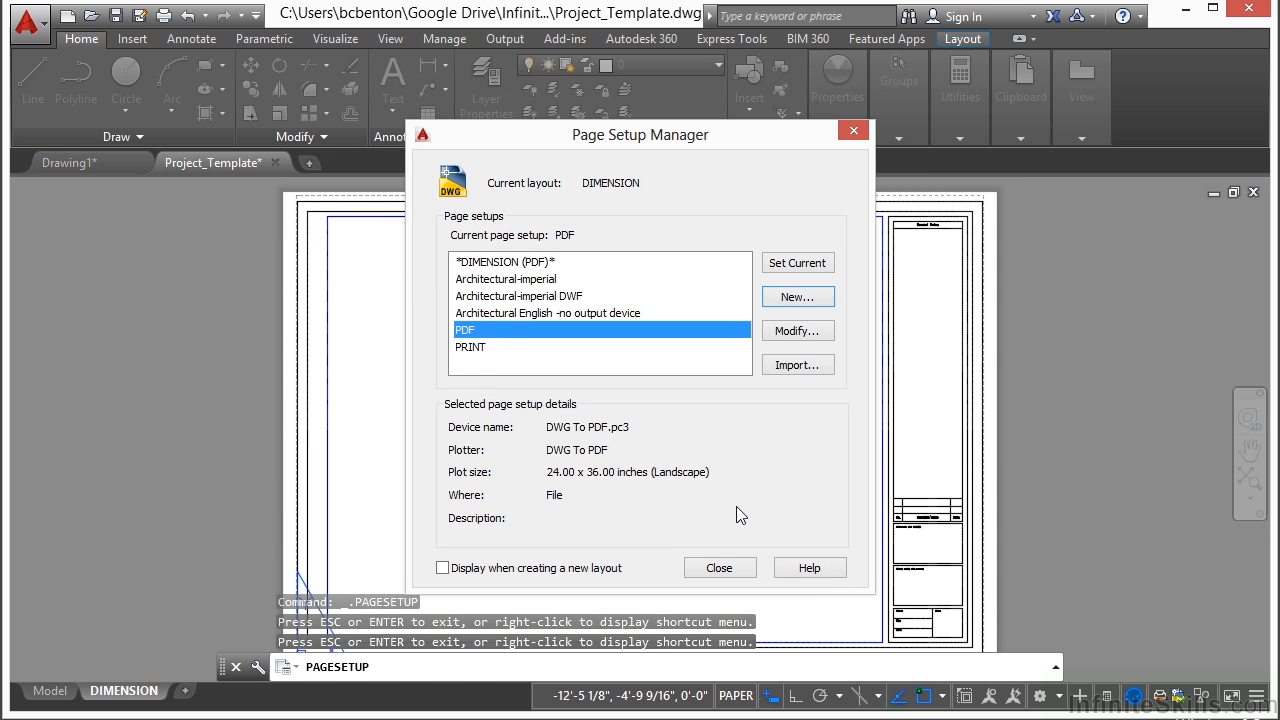
left_click(719, 568)
left_click(719, 566)
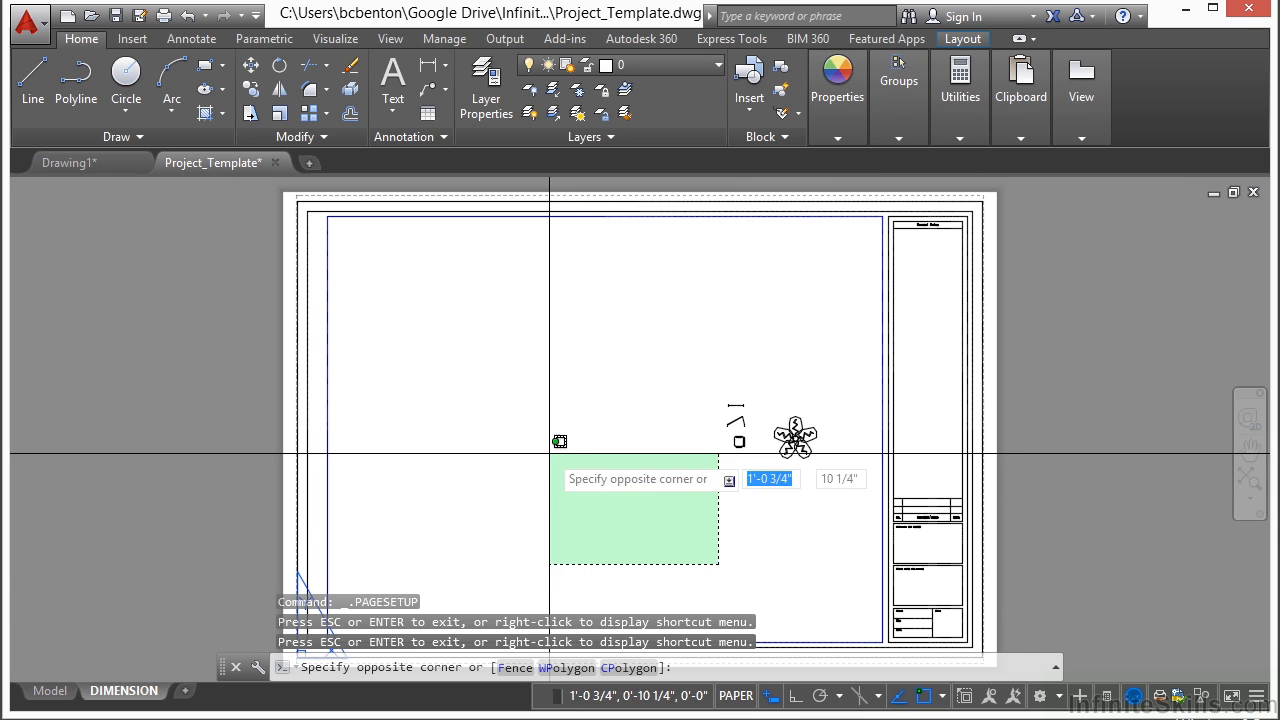
key("Escape")
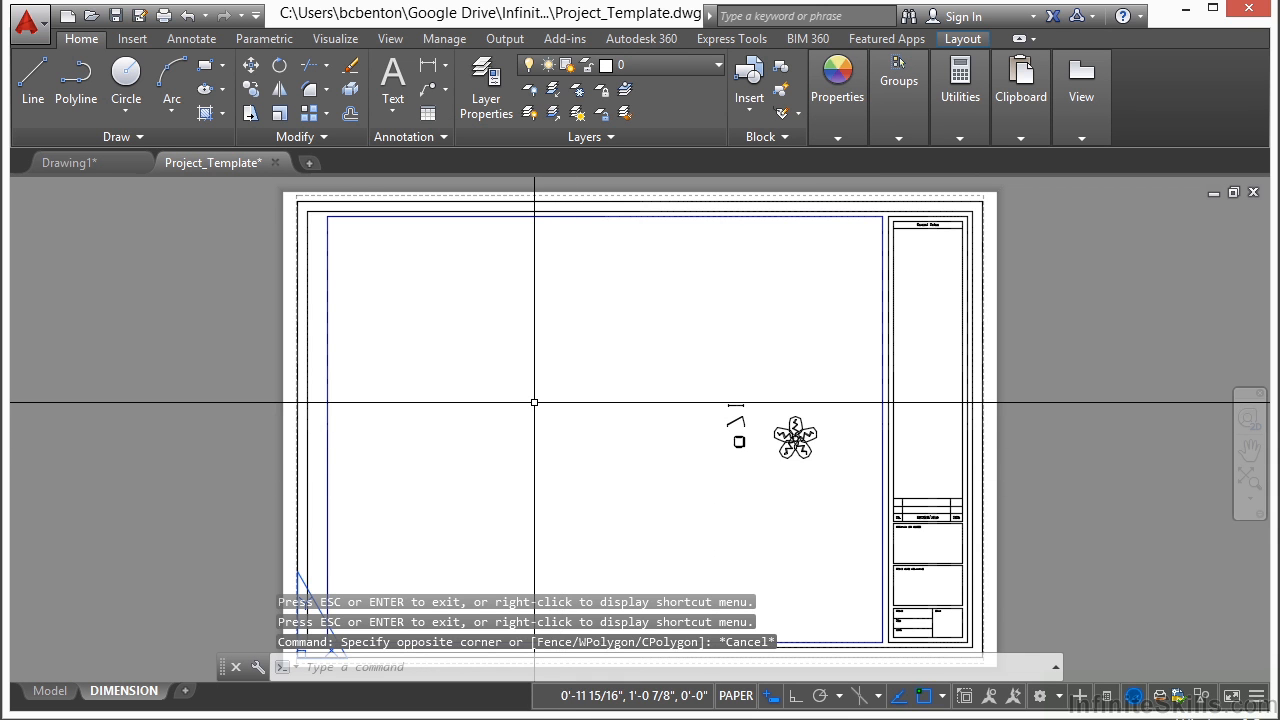